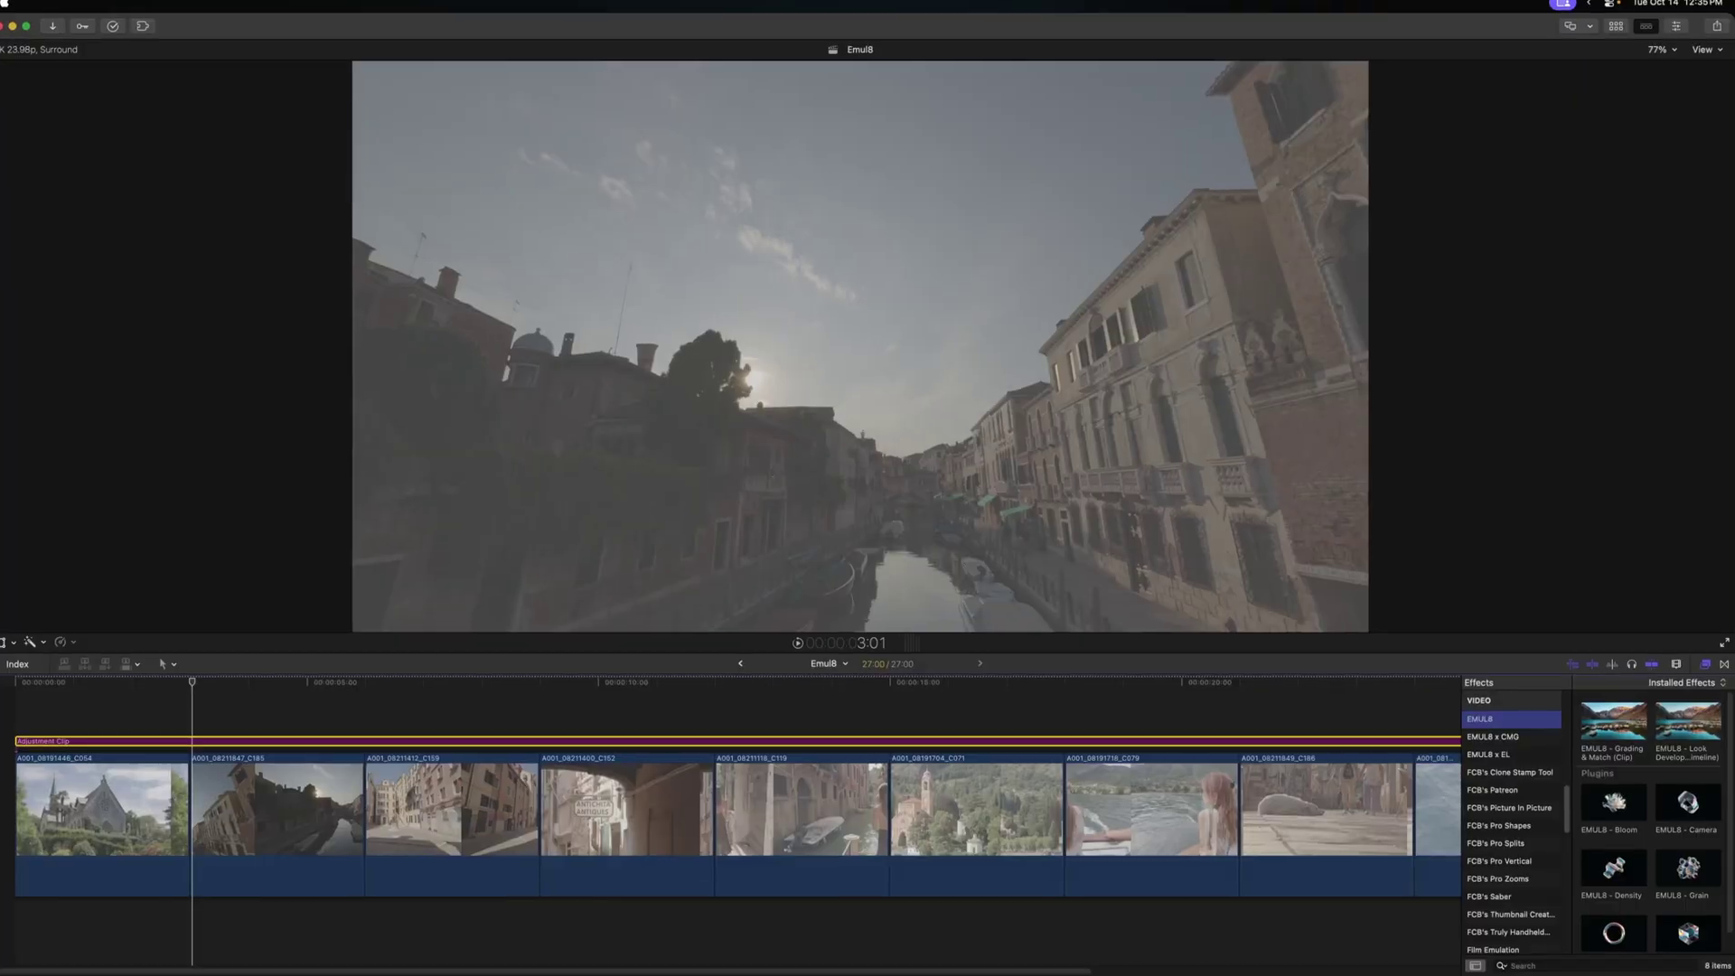
# Drop the EMUL8 - Look Development preset onto the adjustment clip and show its Density and Look Designer settings.
pyautogui.scroll(-1, 1642, 769)
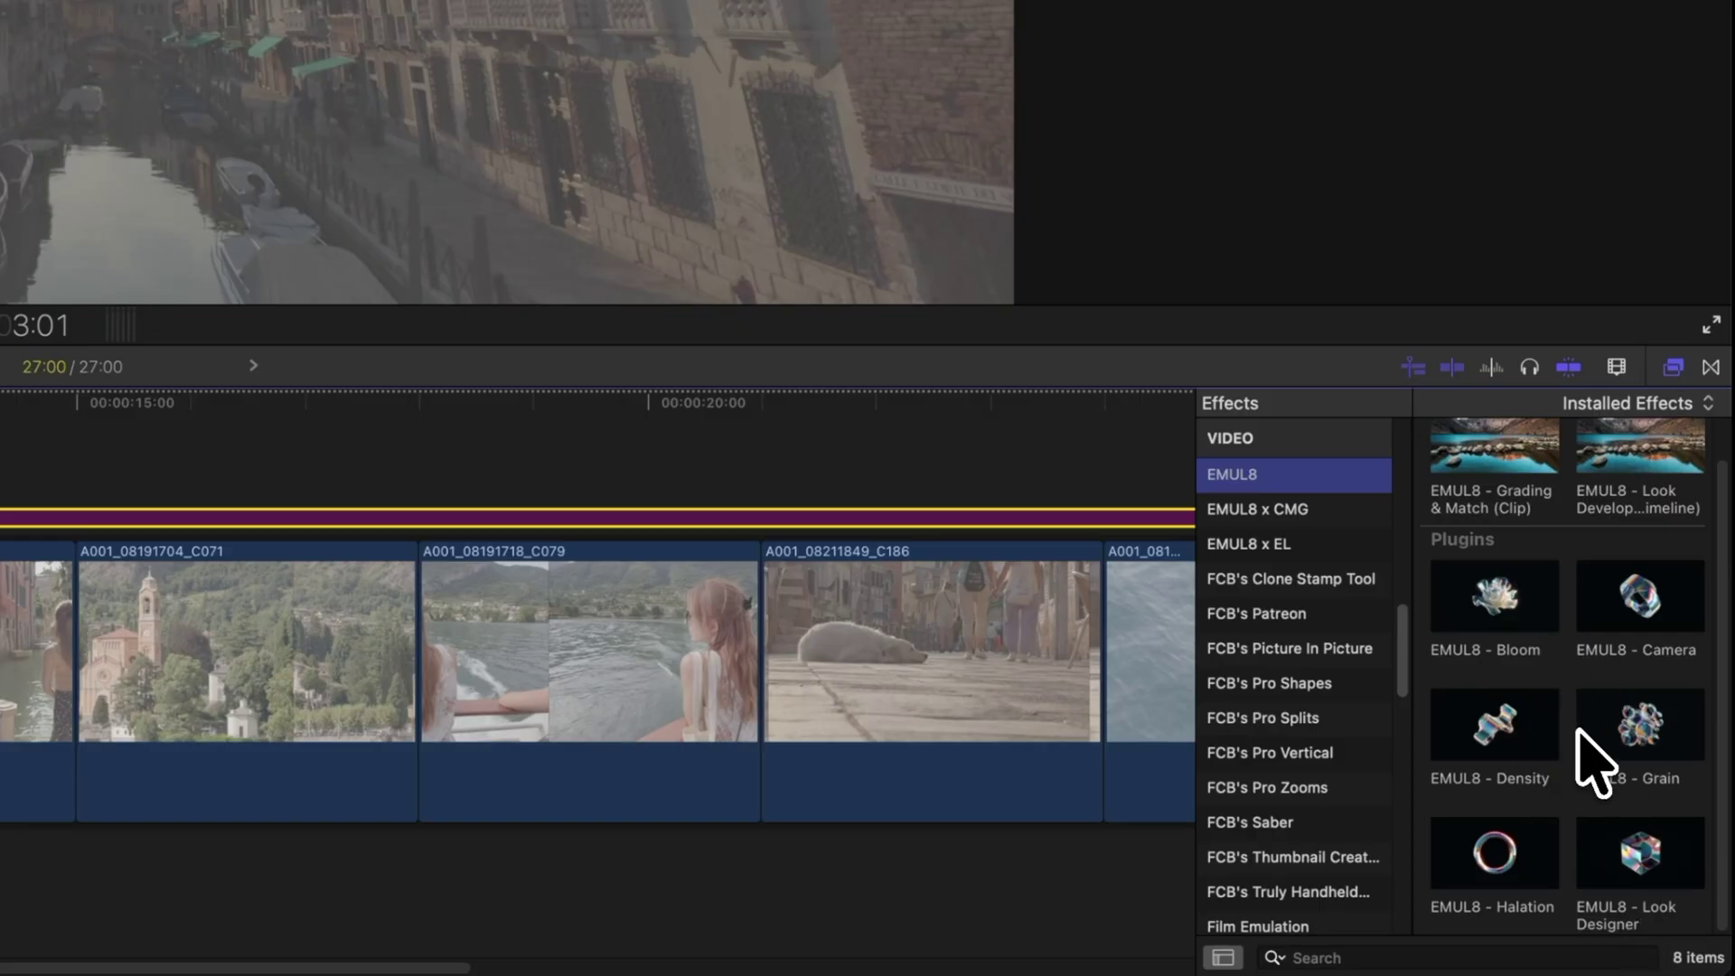
pyautogui.scroll(1, 1590, 763)
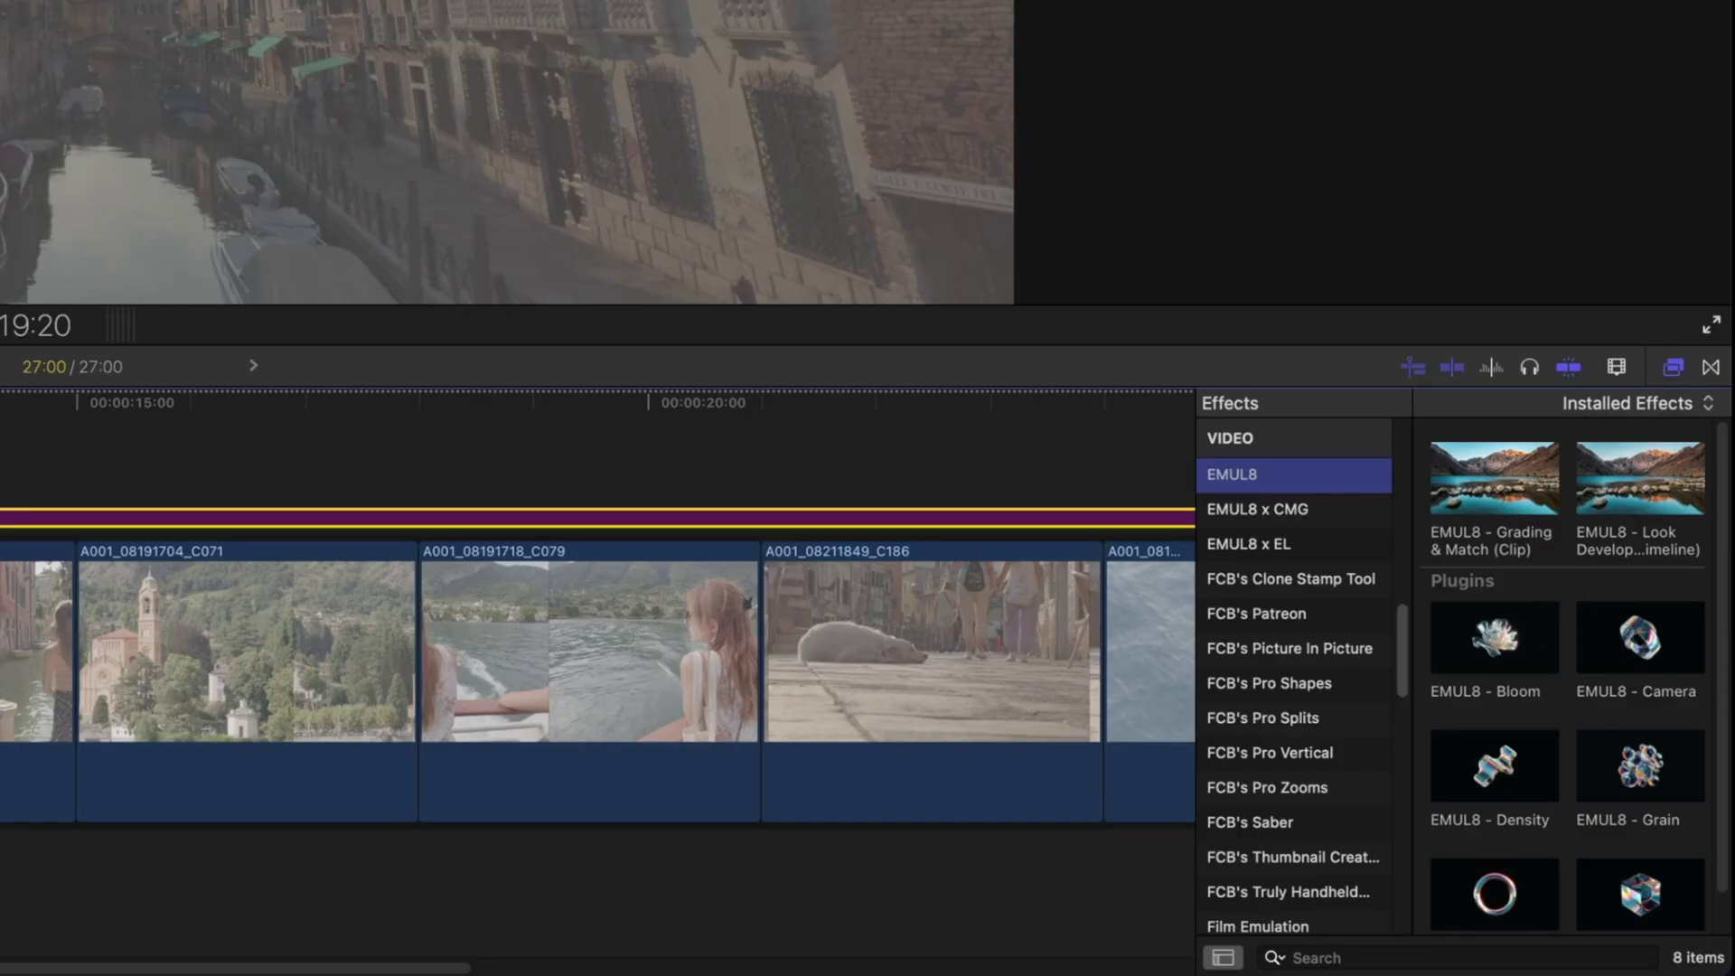
pyautogui.scroll(-1, 1587, 581)
pyautogui.scroll(1, 1536, 736)
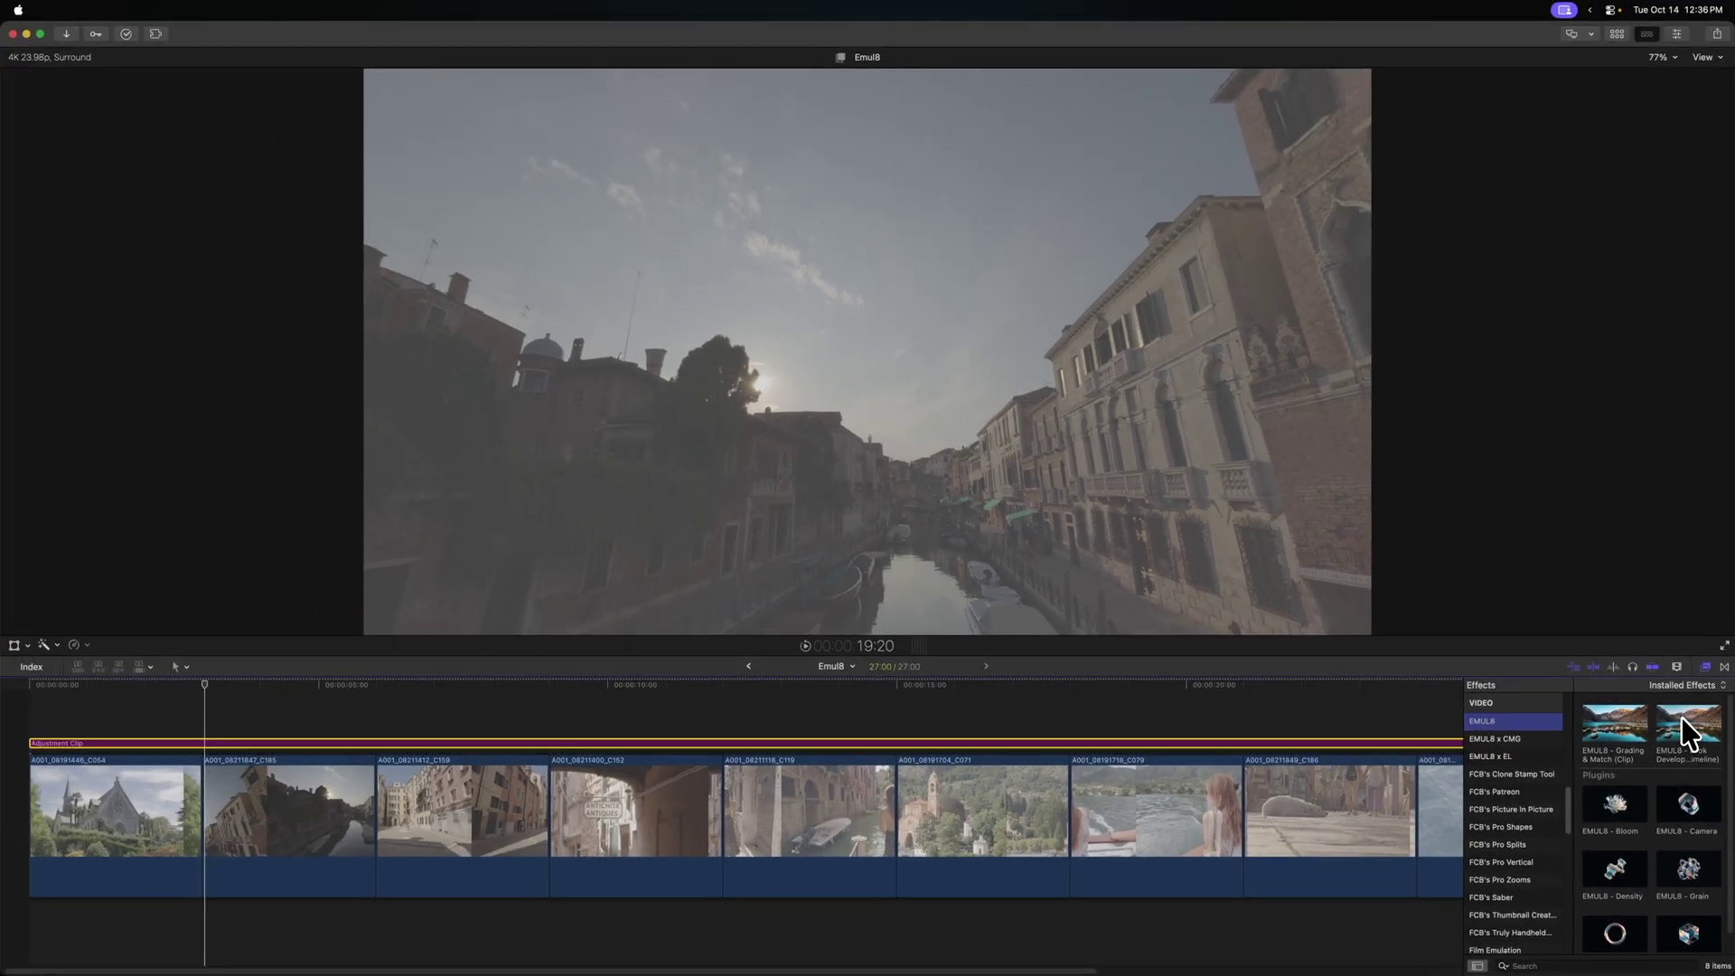
pyautogui.moveTo(1680, 723); pyautogui.dragTo(221, 751)
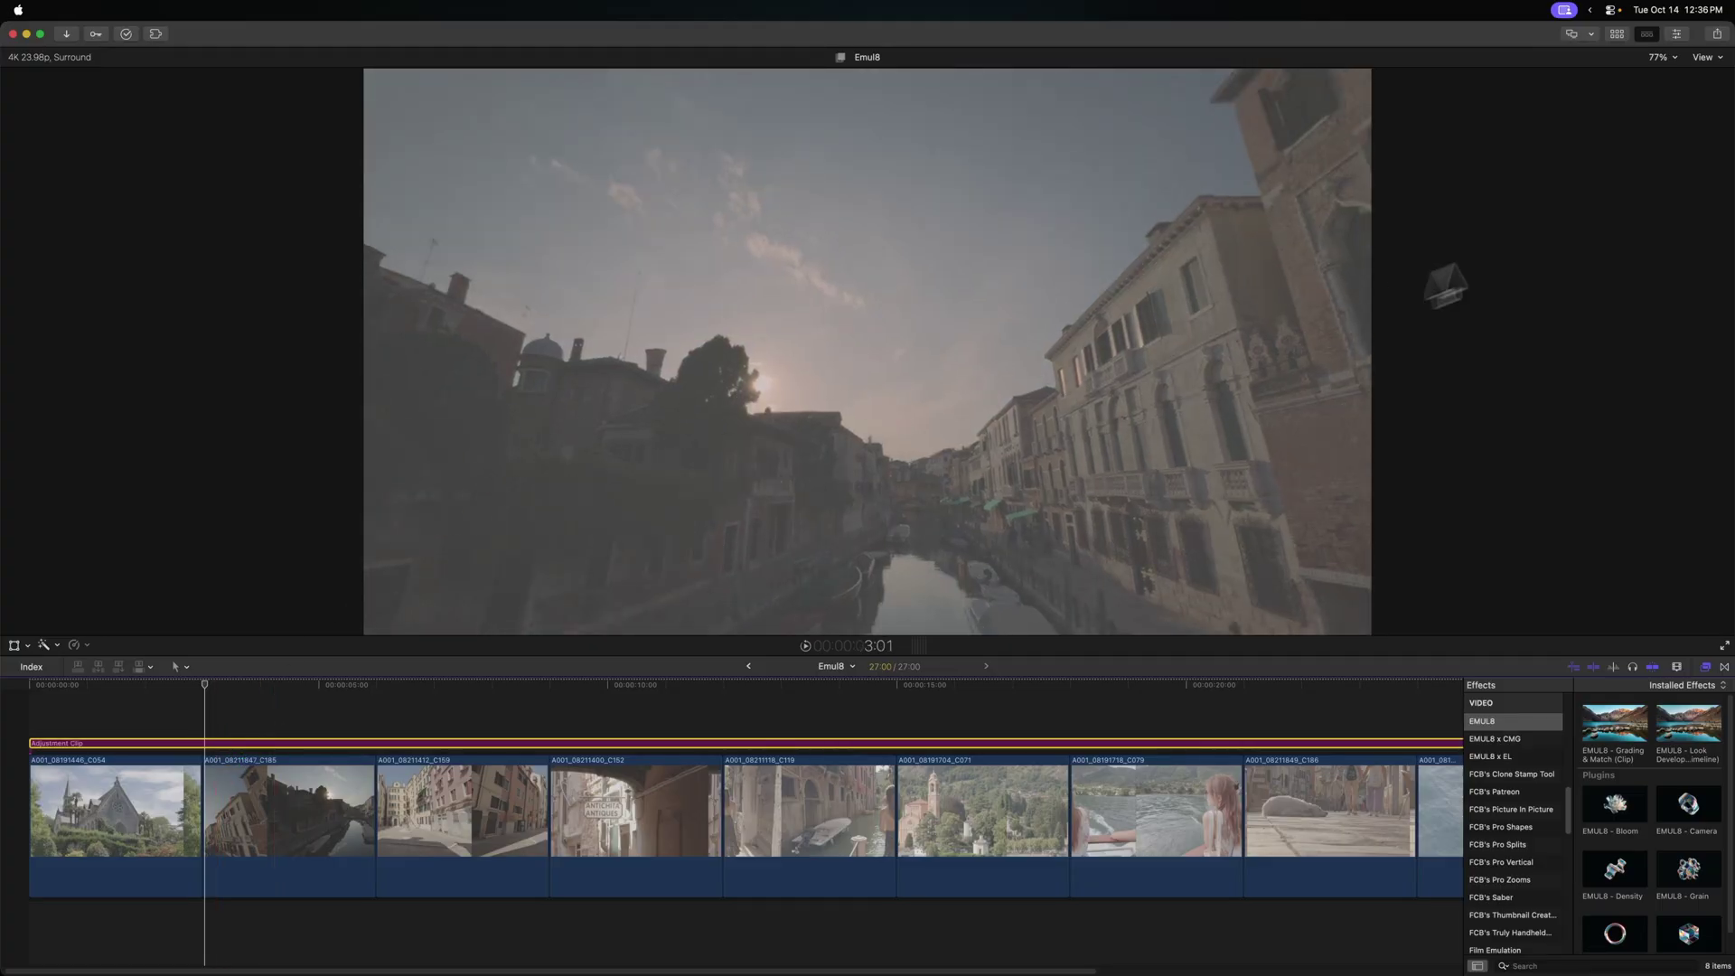
pyautogui.click(1678, 34)
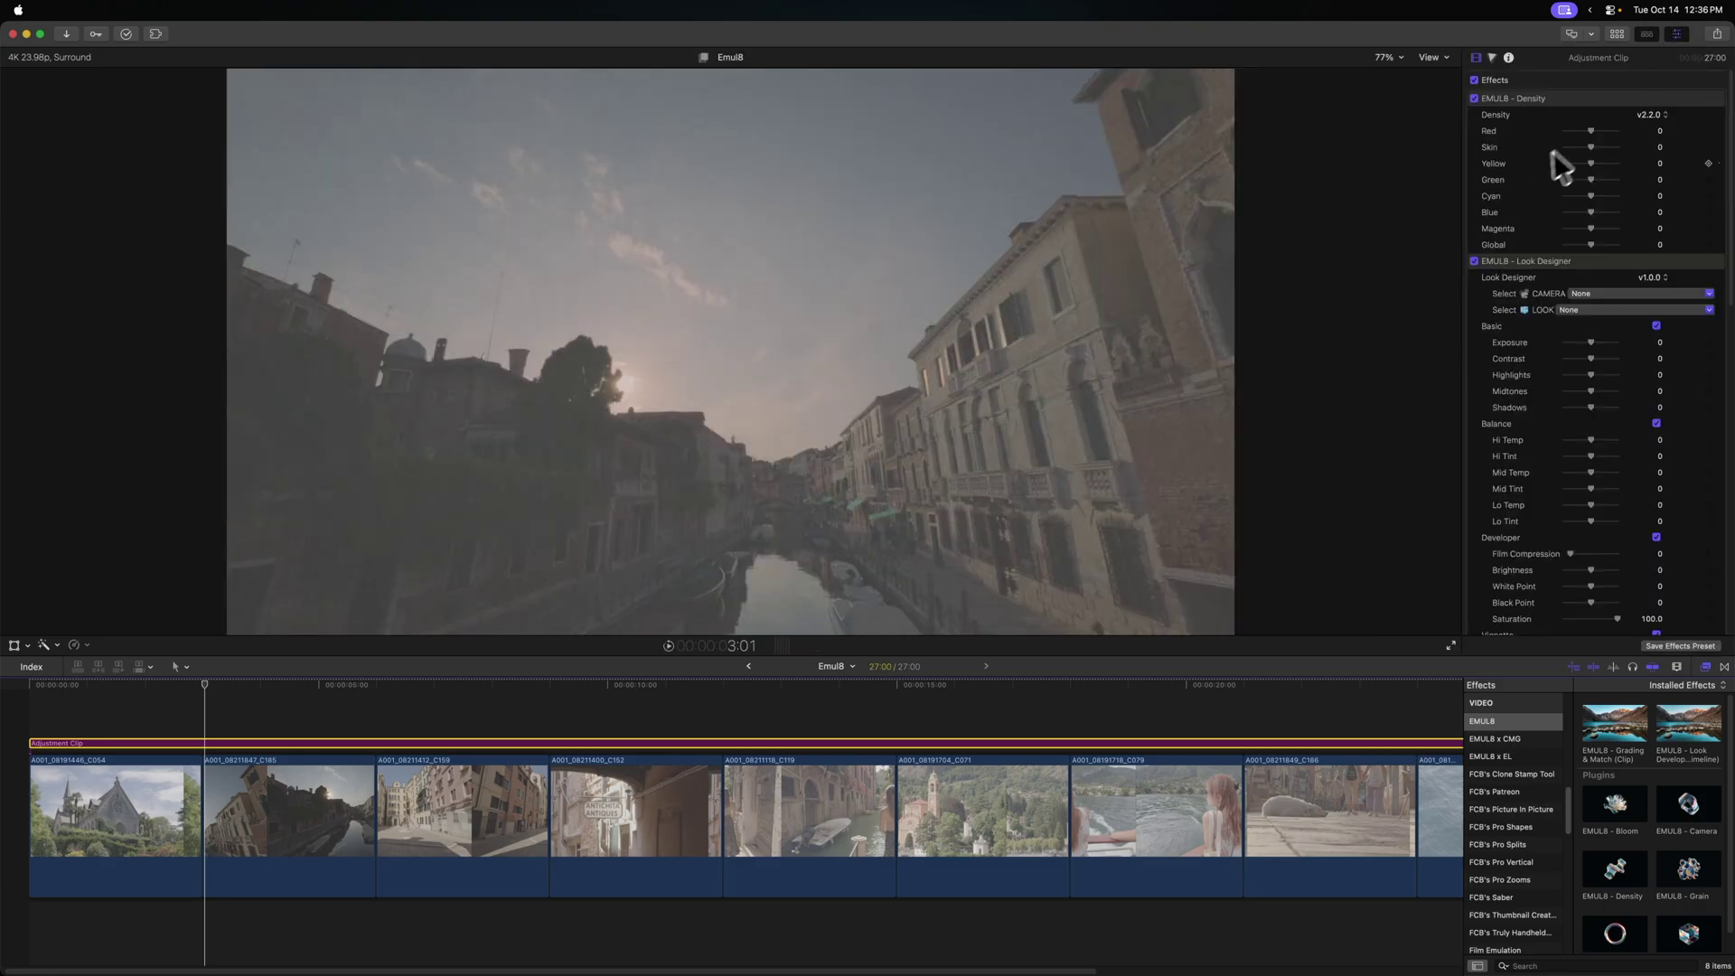
# Review the EMUL8 stack (Density, Look Designer, Bloom, Halation, Grain) and open Look Designer's CAMERA choices.
pyautogui.scroll(-4, 1645, 144)
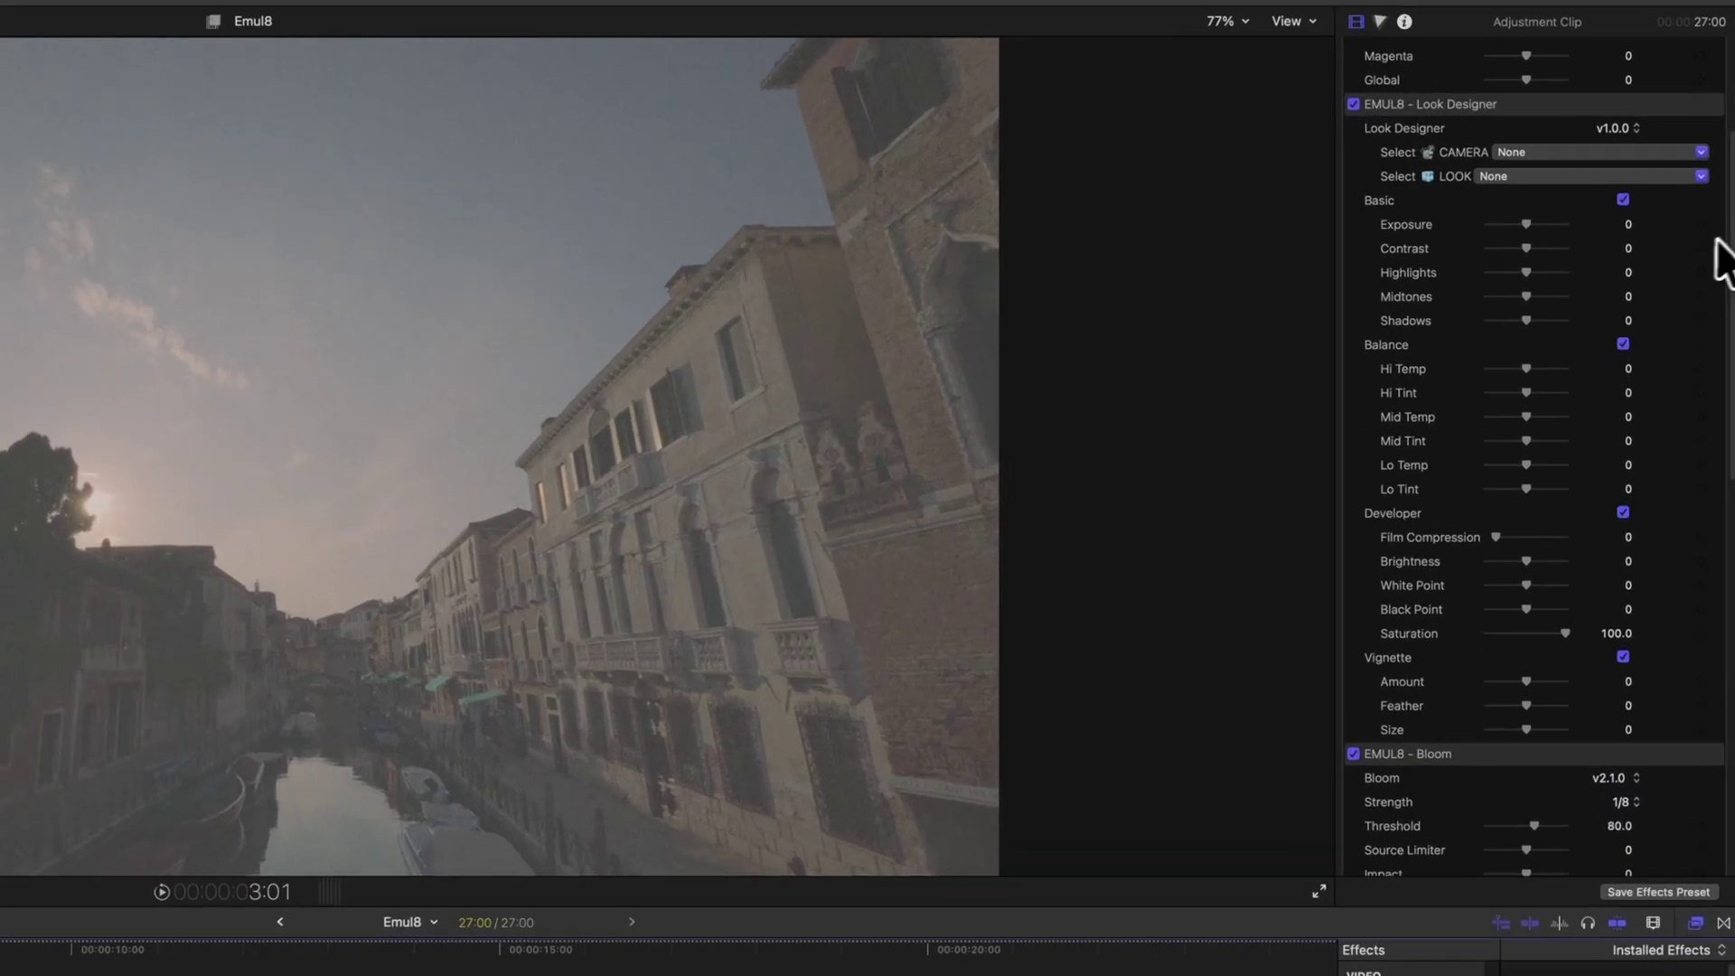
pyautogui.scroll(-10, 1686, 515)
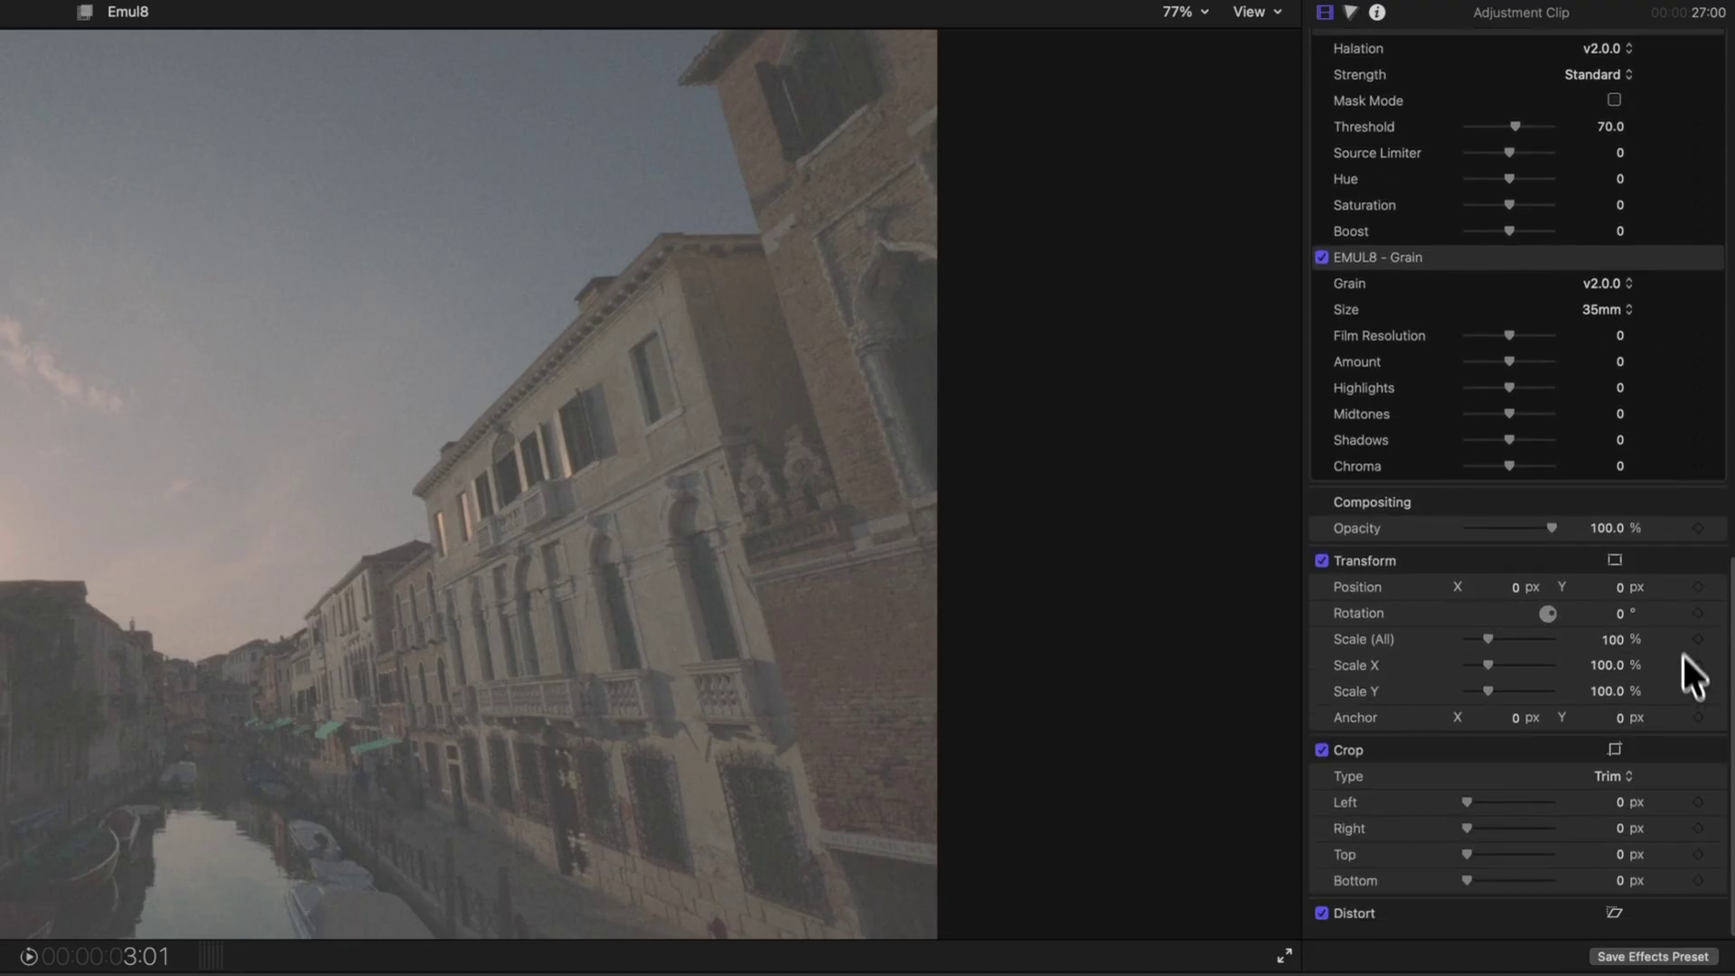
pyautogui.scroll(11, 1704, 437)
pyautogui.scroll(5, 1713, 198)
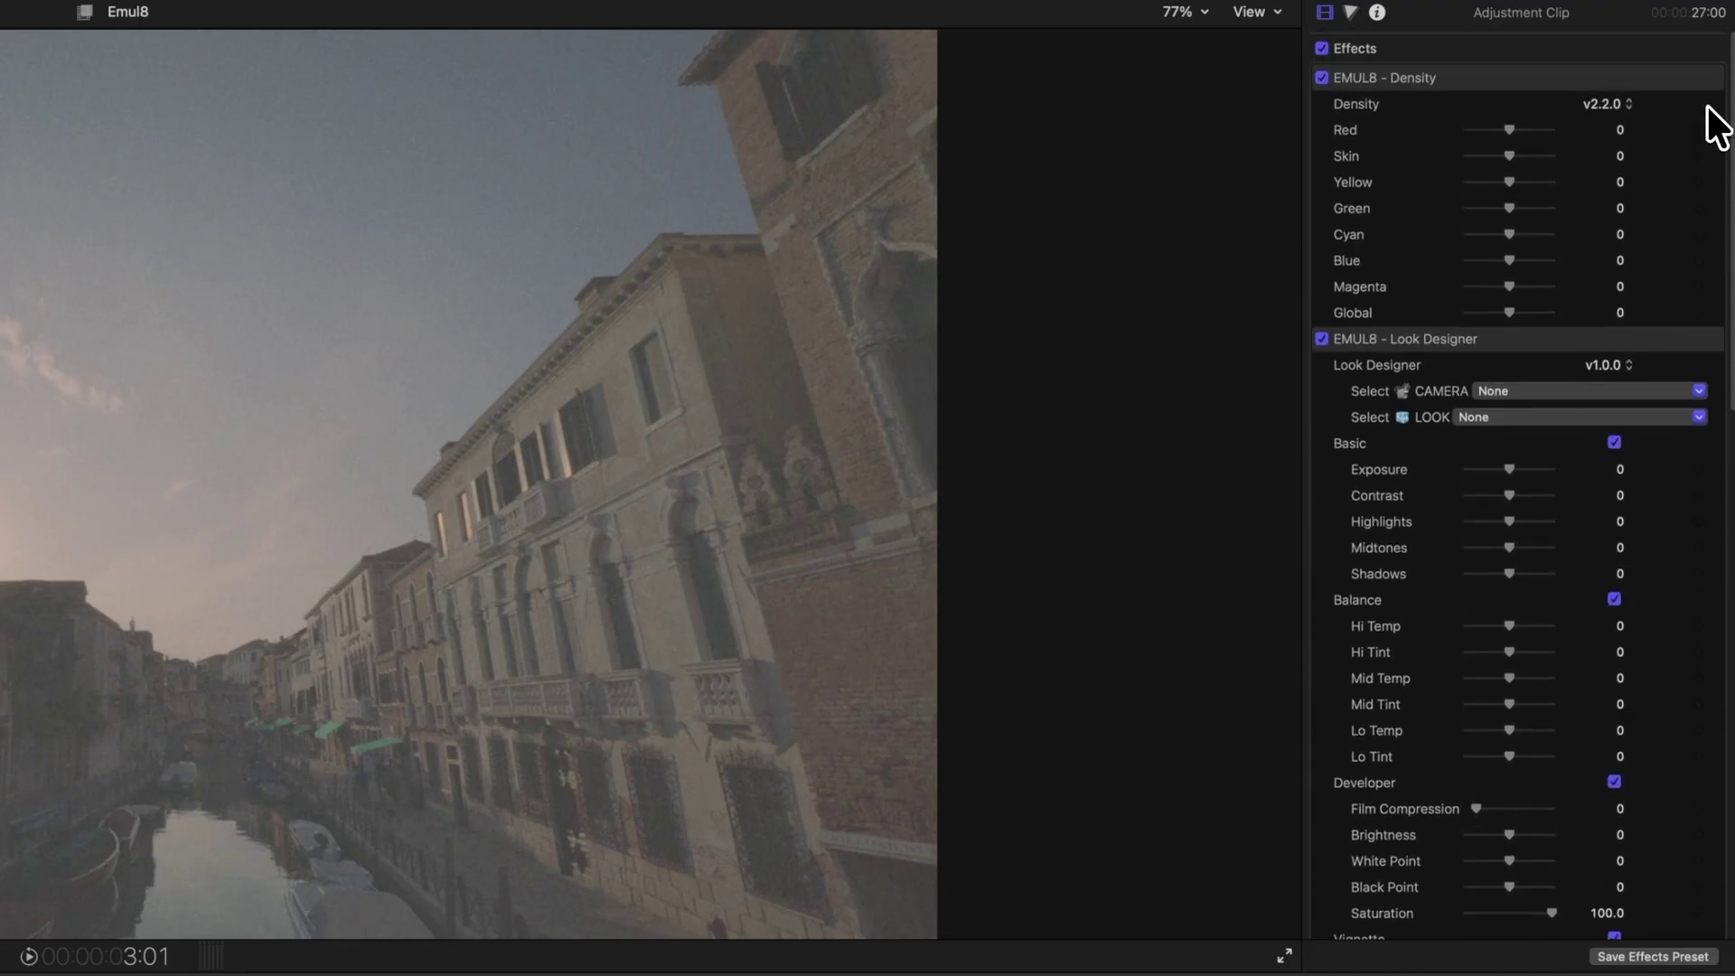
pyautogui.scroll(-1, 1717, 136)
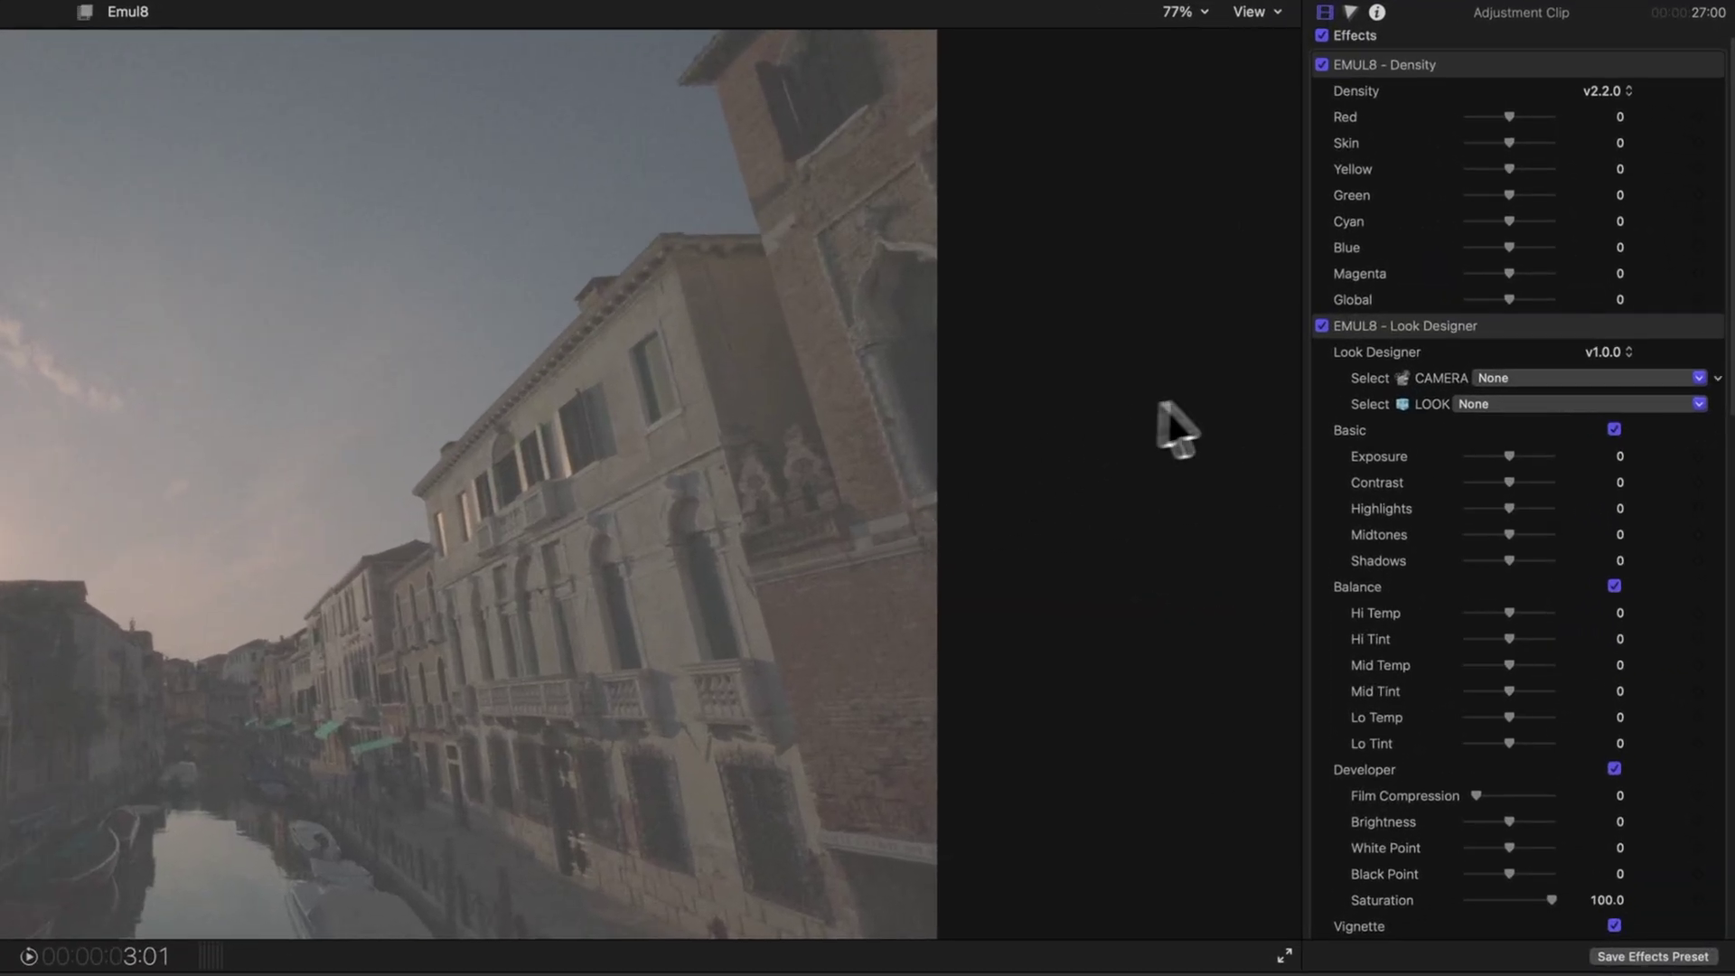
pyautogui.click(1550, 380)
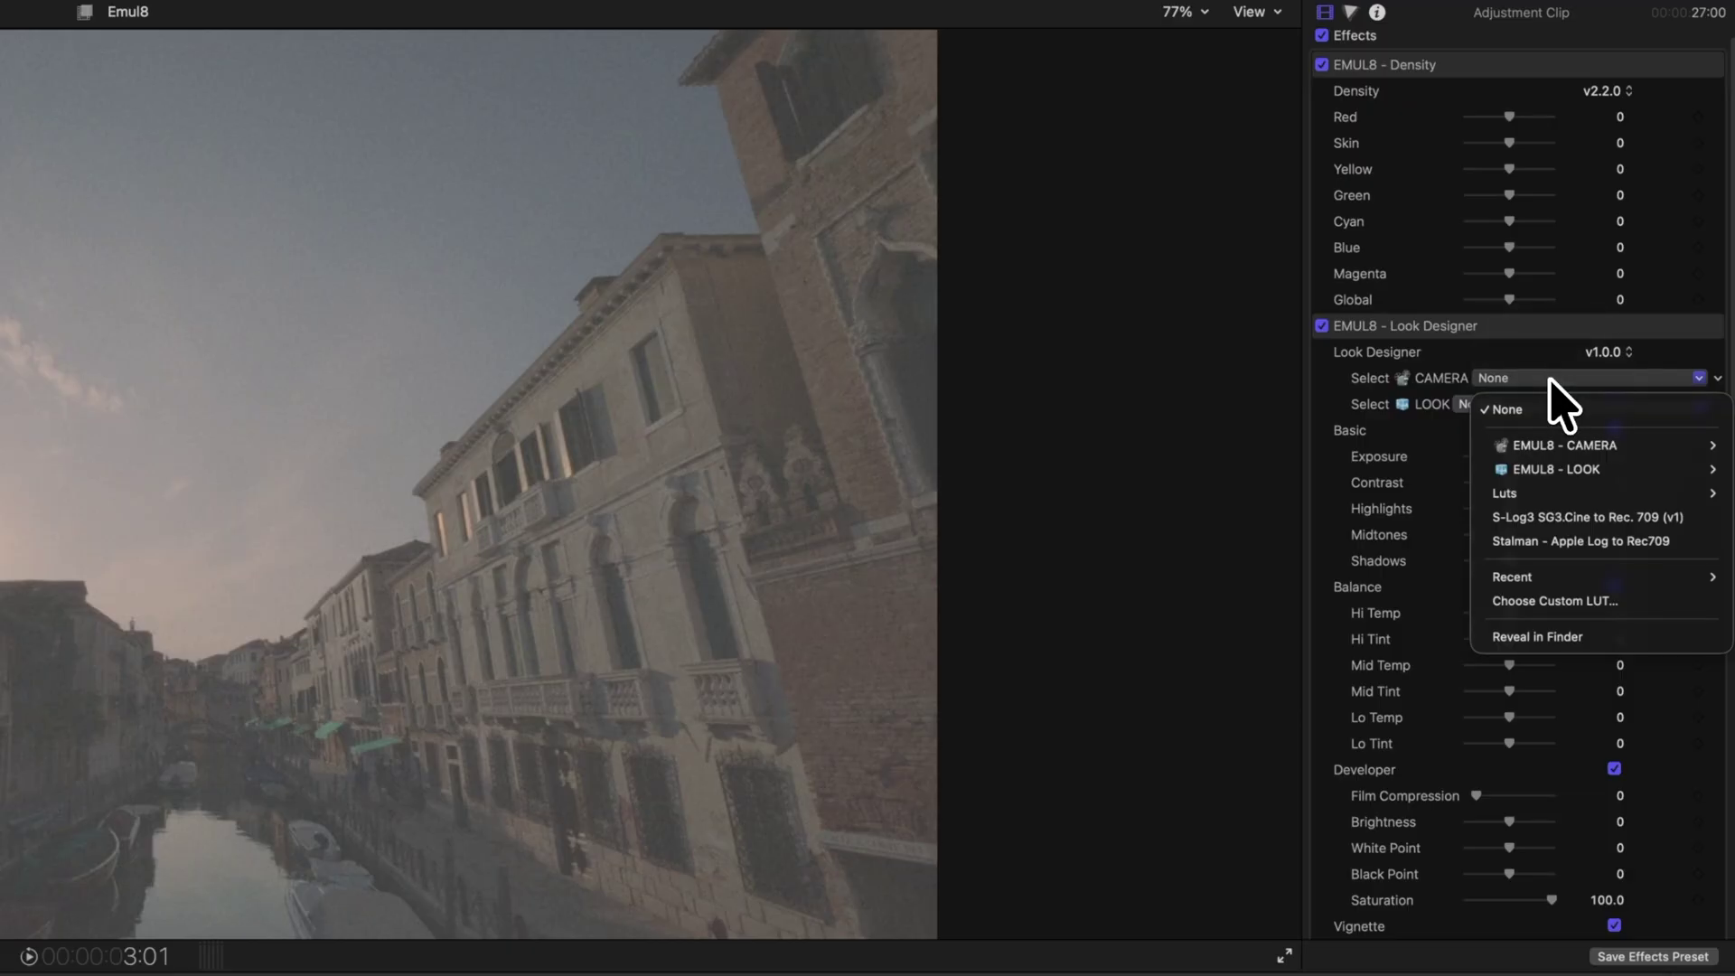
# Set Look Designer's camera profile to Apple > Apple Log - Apple Log 2.
pyautogui.moveTo(1483, 449)
pyautogui.moveTo(1412, 452)
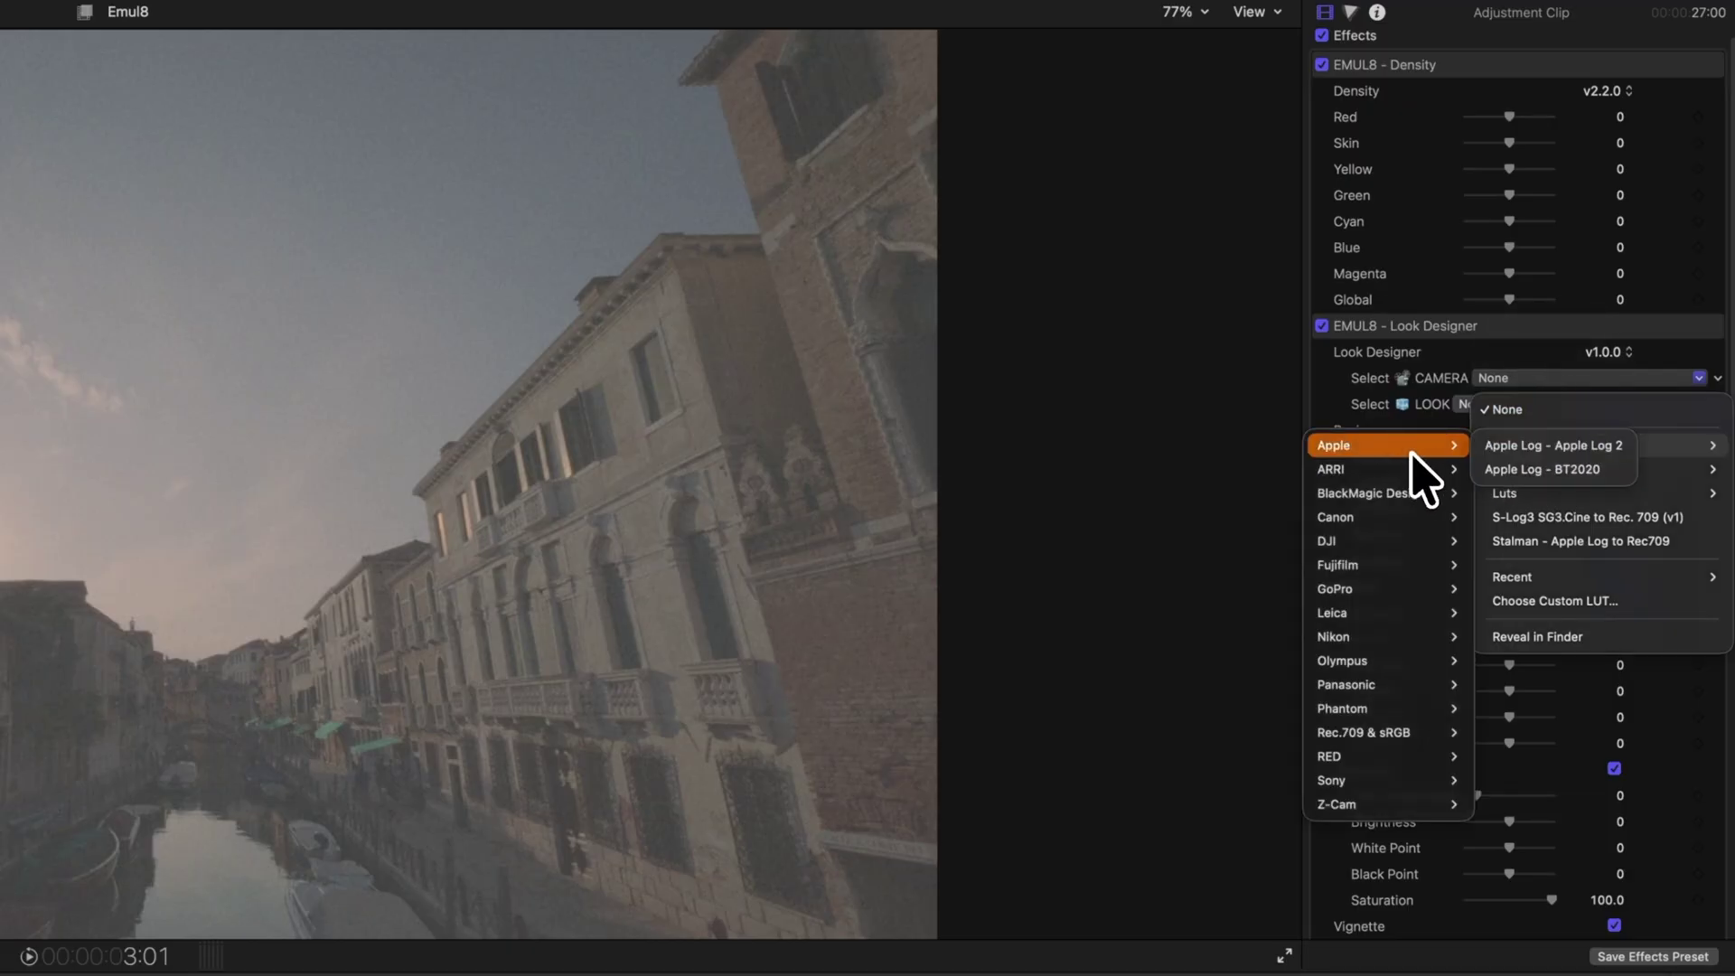
pyautogui.click(1545, 442)
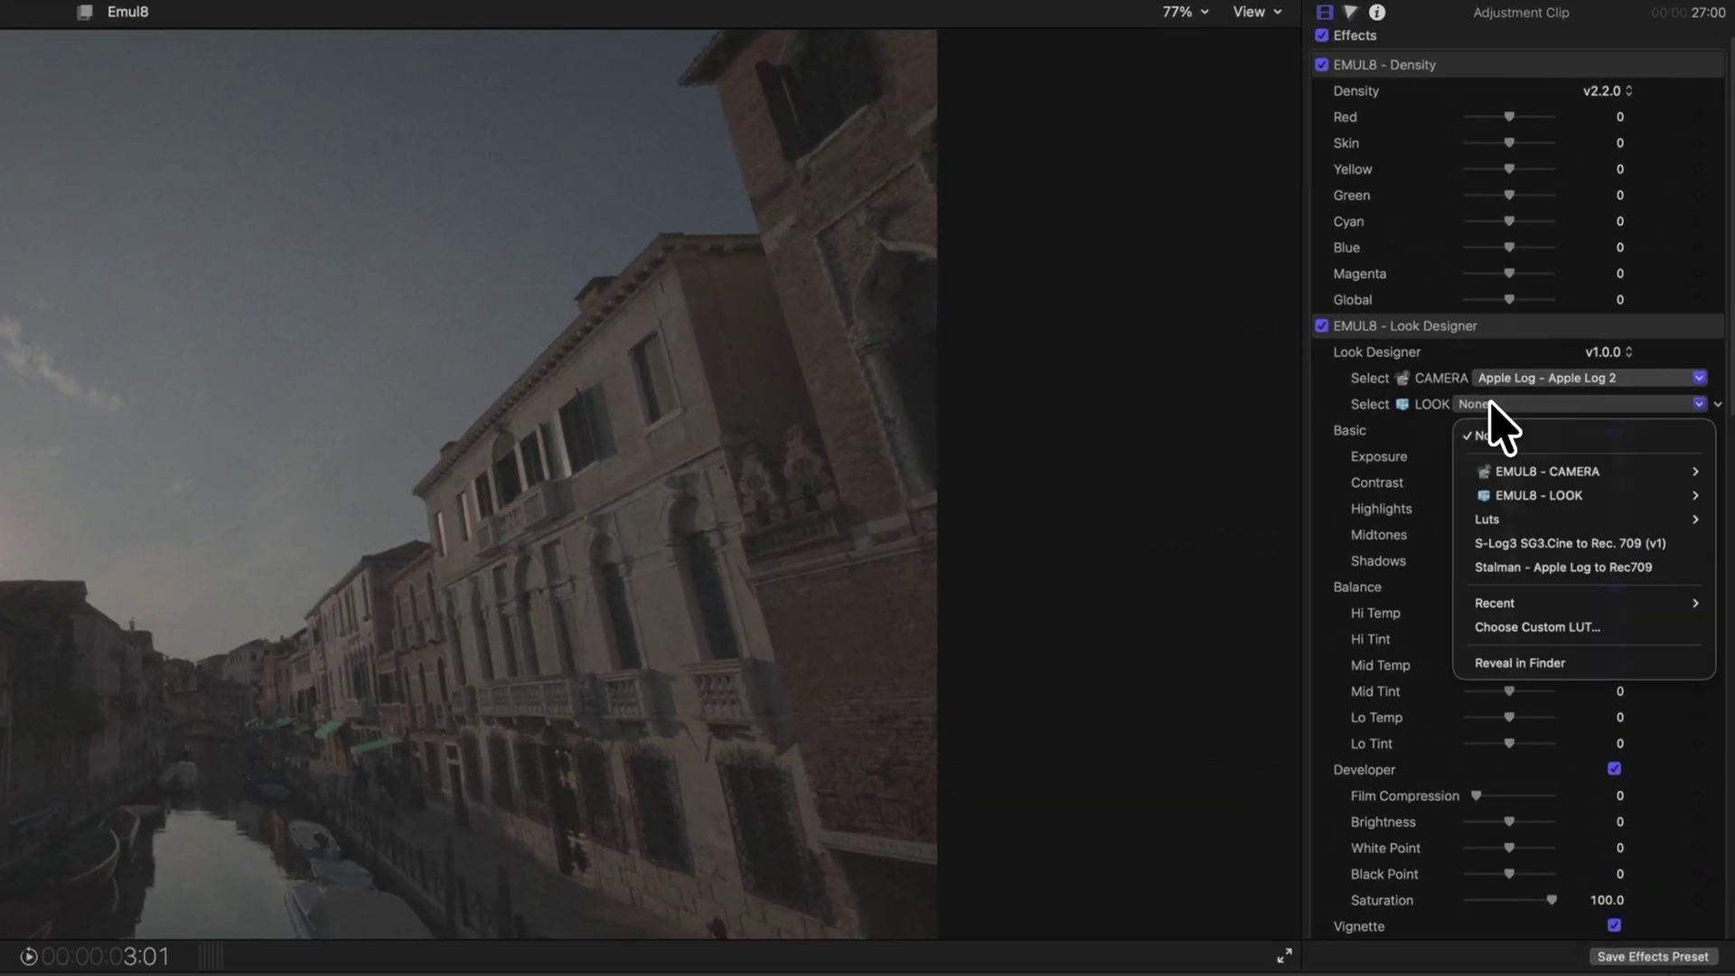
# Choose the 16Mill look under 1 Neutral Exposure in Look Designer's LOOK menu.
pyautogui.moveTo(1596, 504)
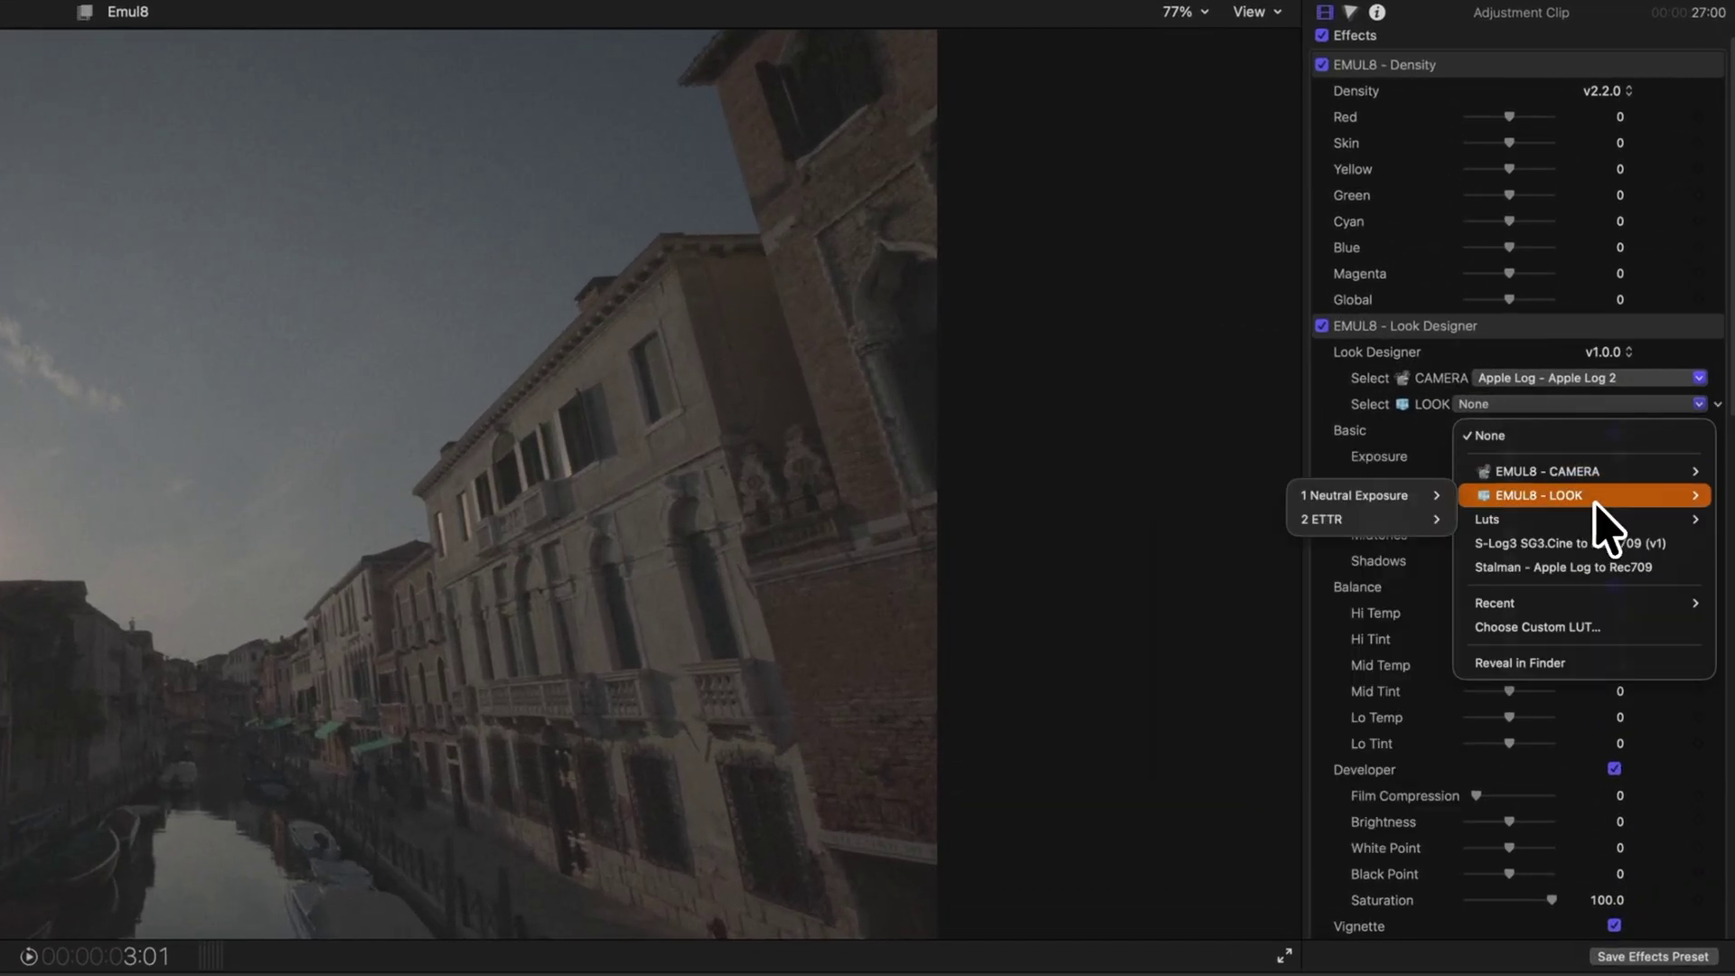
pyautogui.moveTo(1410, 495)
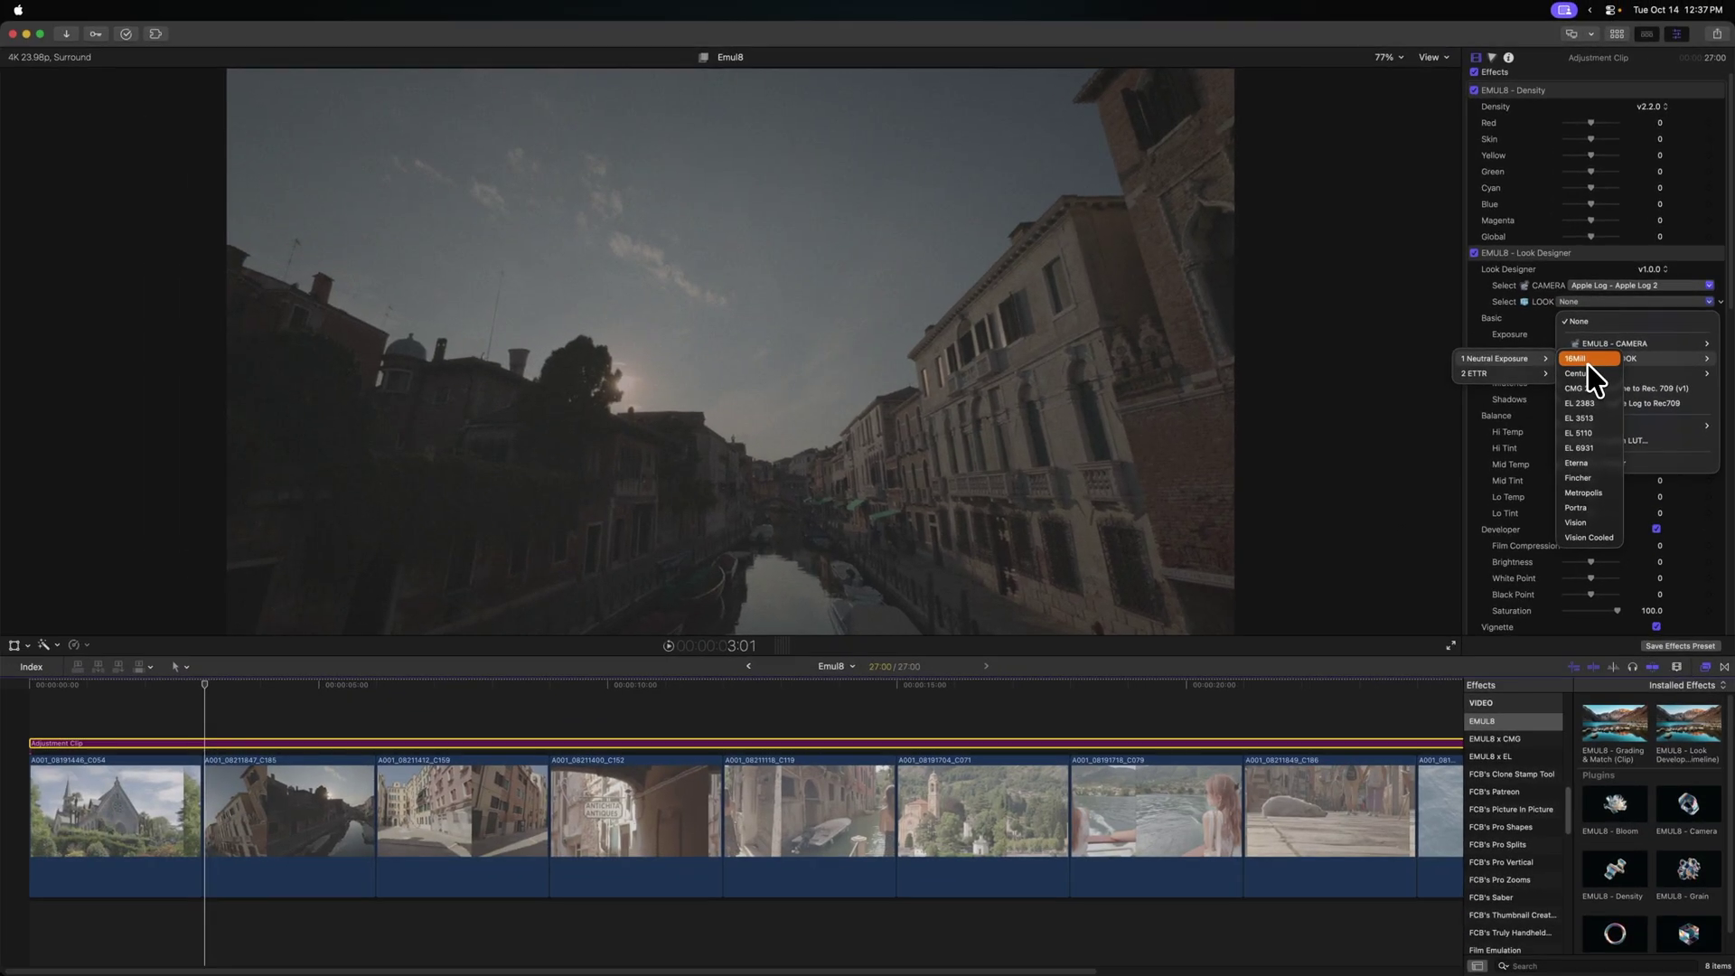
pyautogui.click(1587, 366)
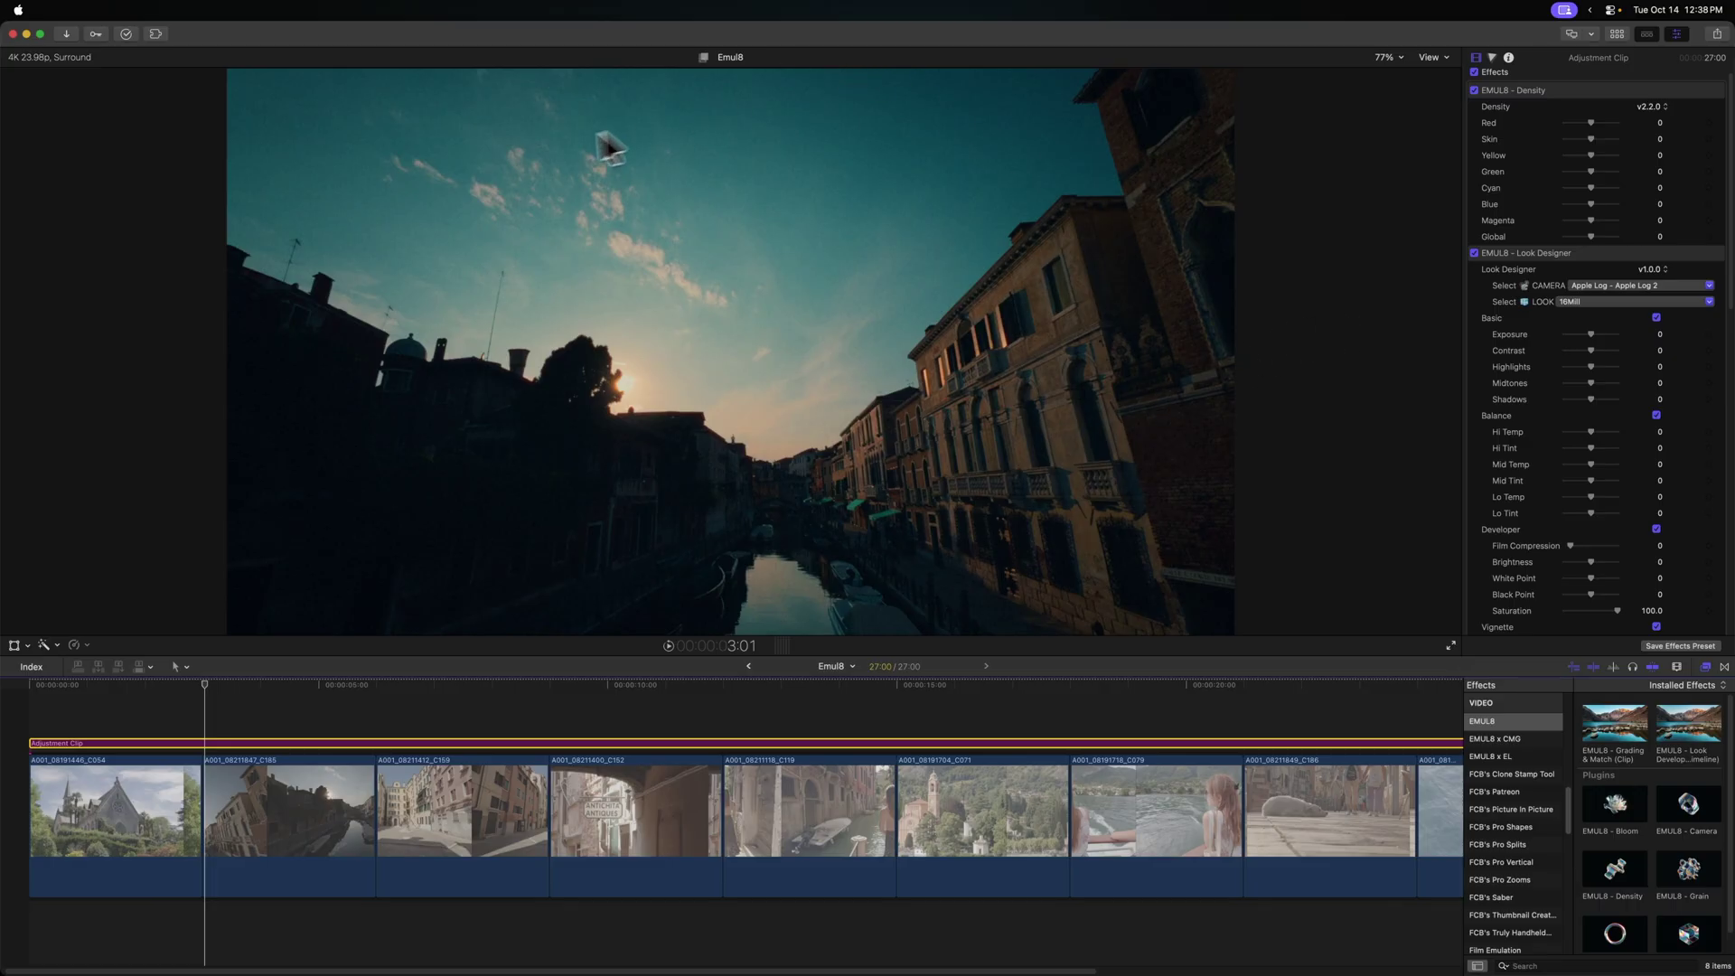
# On the church clip, set EMUL8 - Density Blue to -50.26 and Green to 27.57.
pyautogui.moveTo(205, 683); pyautogui.dragTo(159, 685)
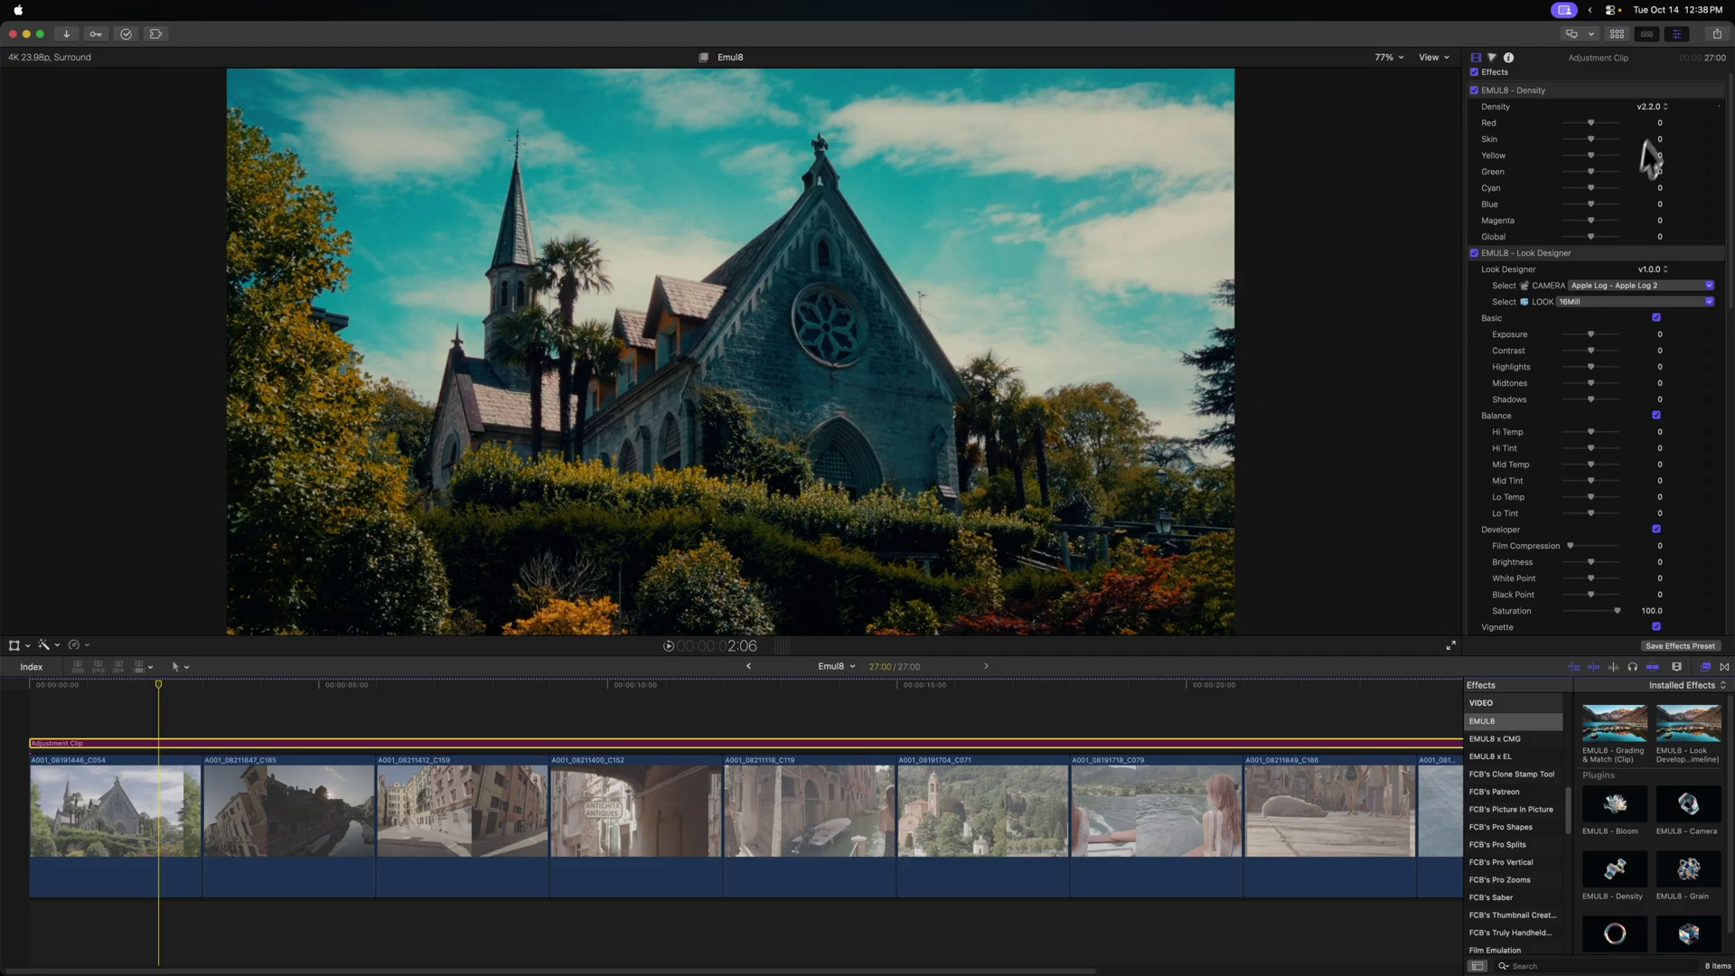
pyautogui.click(1593, 93)
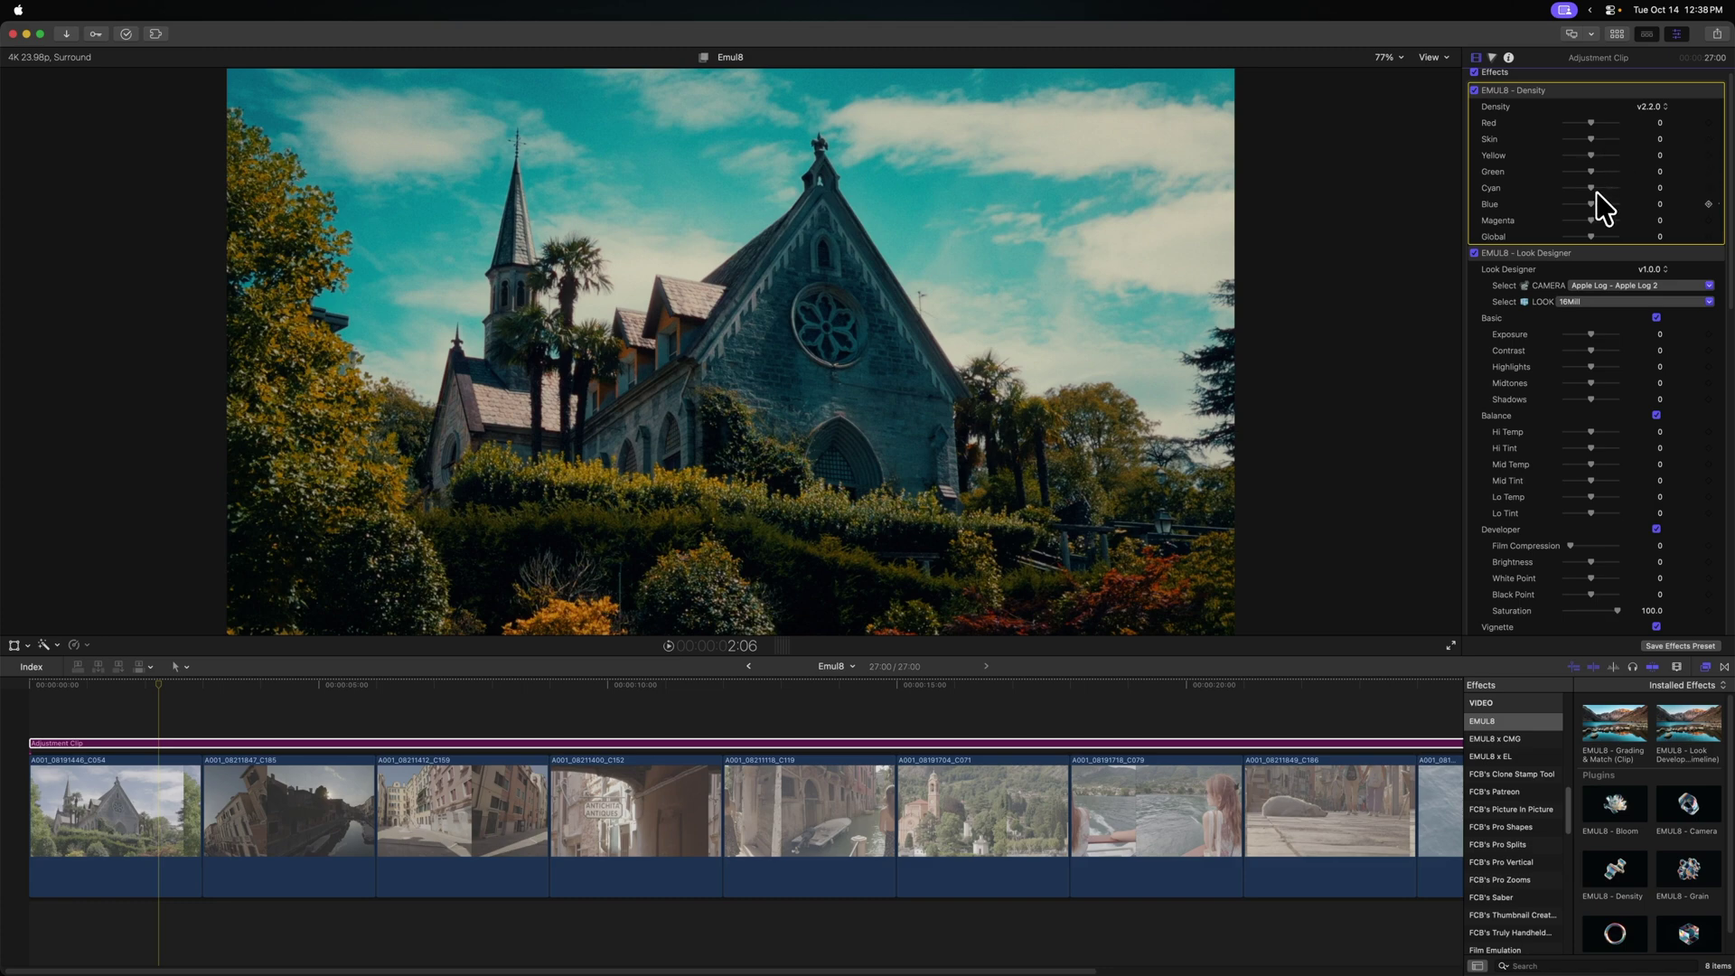
pyautogui.moveTo(1591, 204); pyautogui.dragTo(1577, 206)
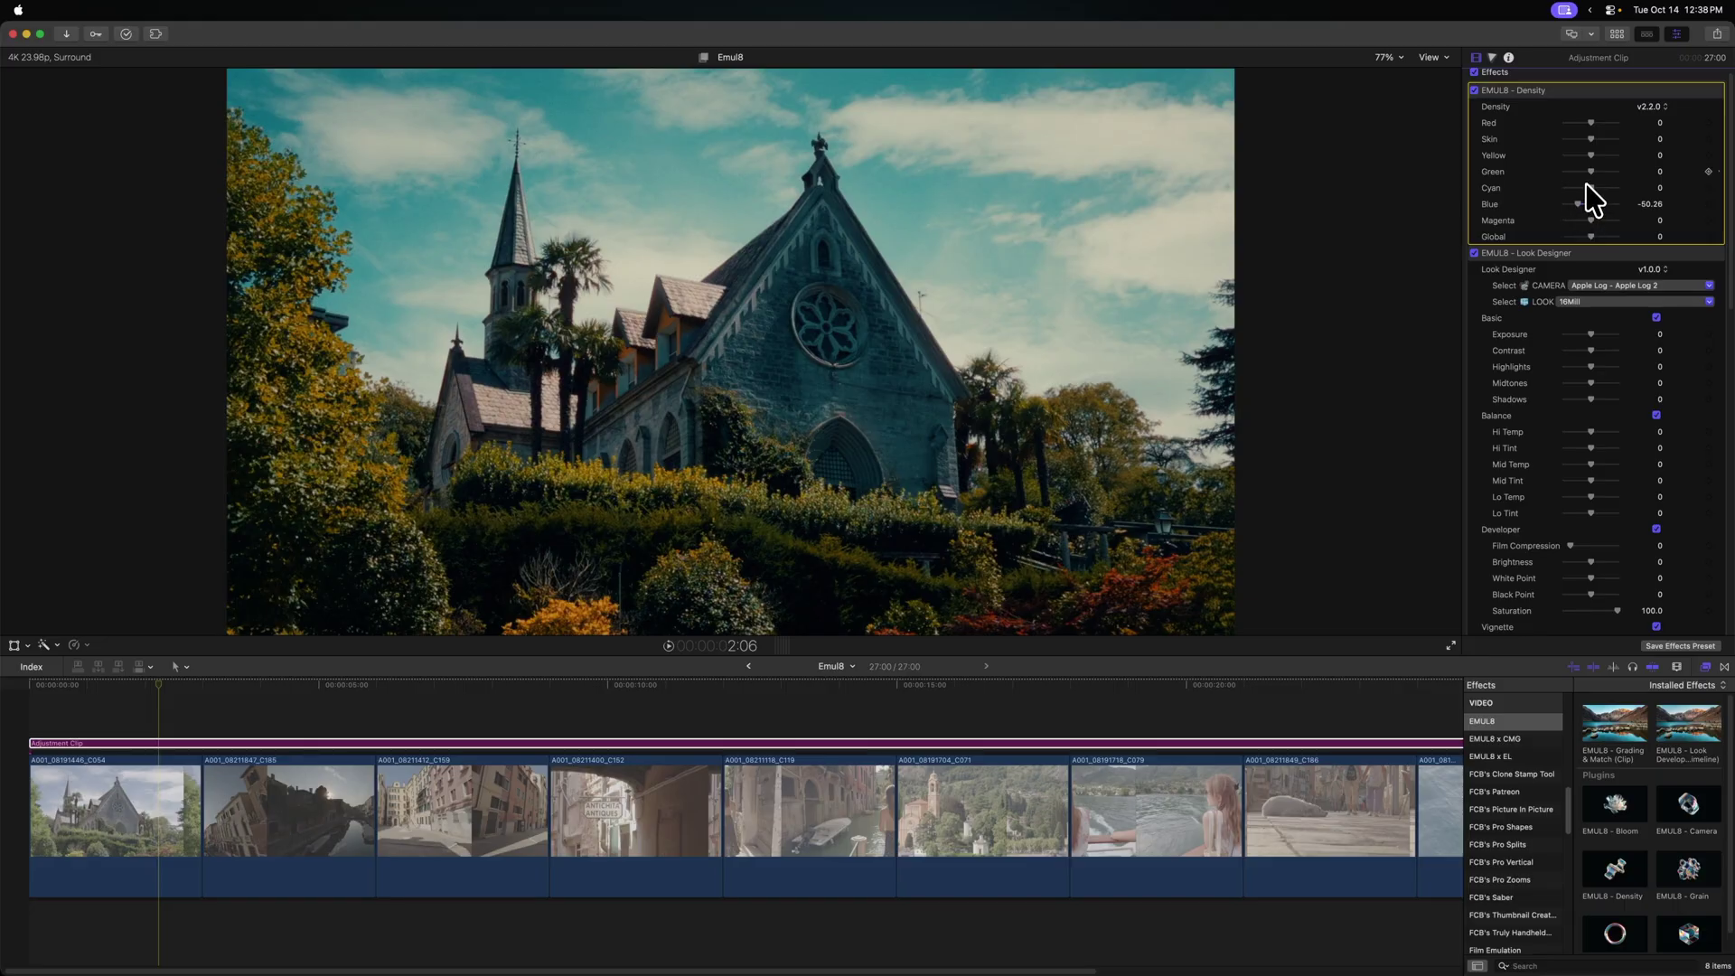
pyautogui.moveTo(1592, 171); pyautogui.dragTo(1599, 172)
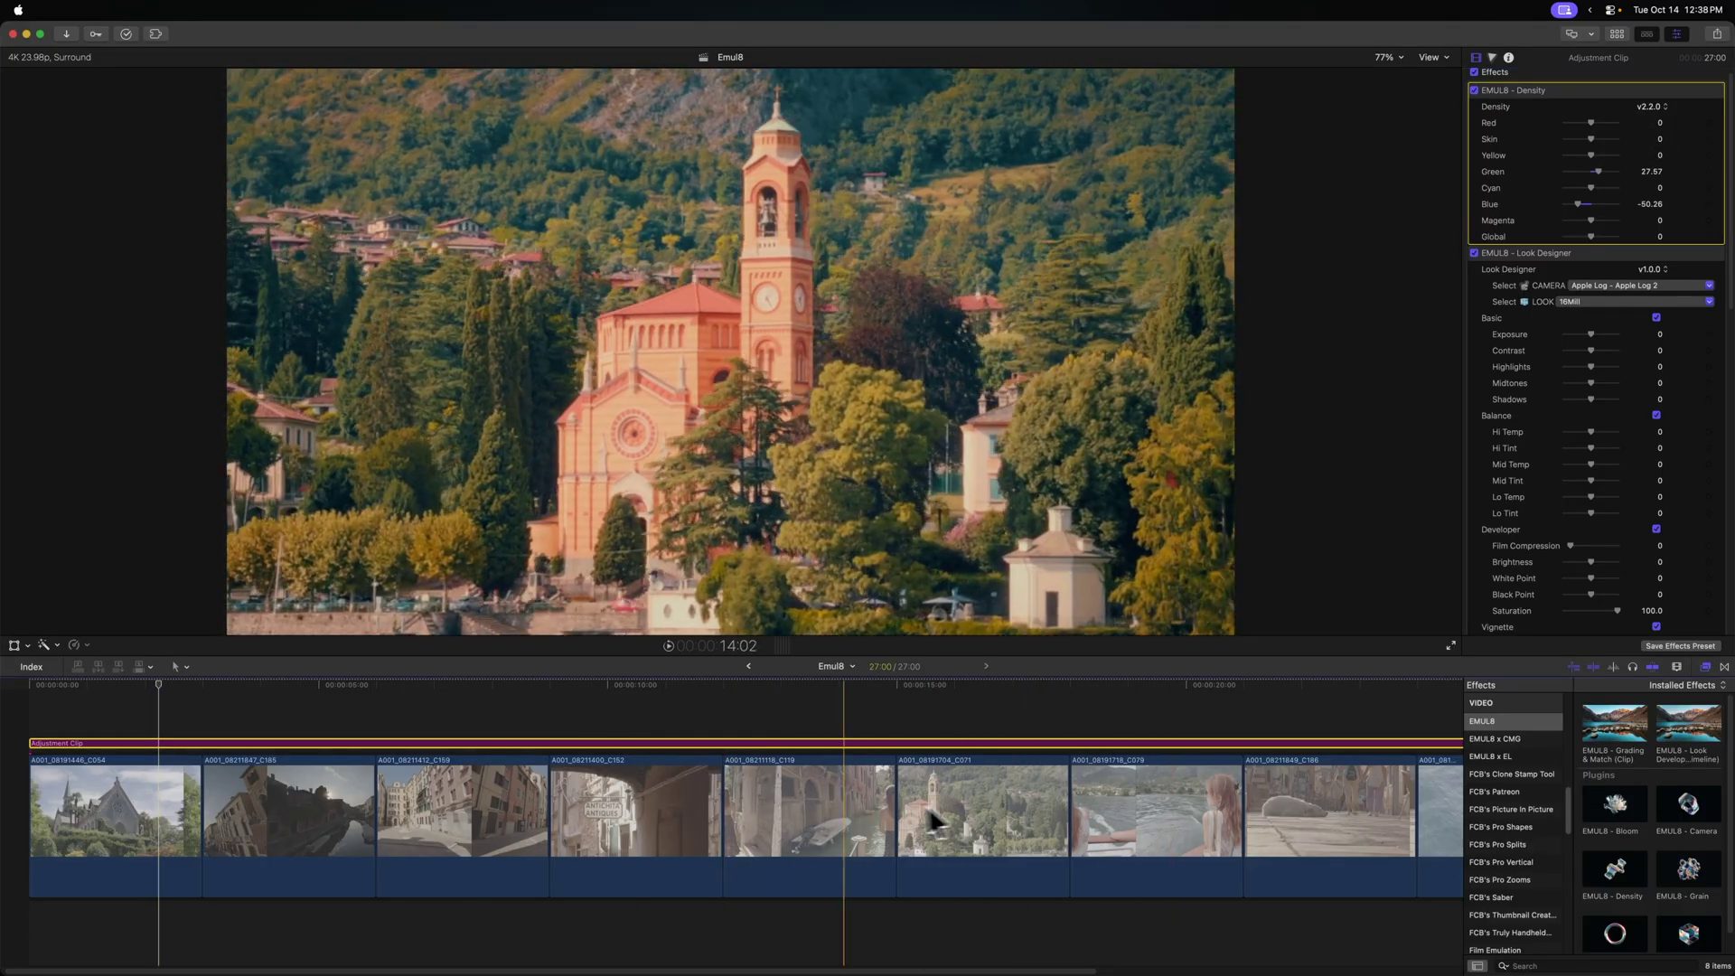
# In Look Designer, set Contrast to -15.13, keep Exposure at 0, and raise Hi Temp to 20.07.
pyautogui.scroll(-1, 1582, 375)
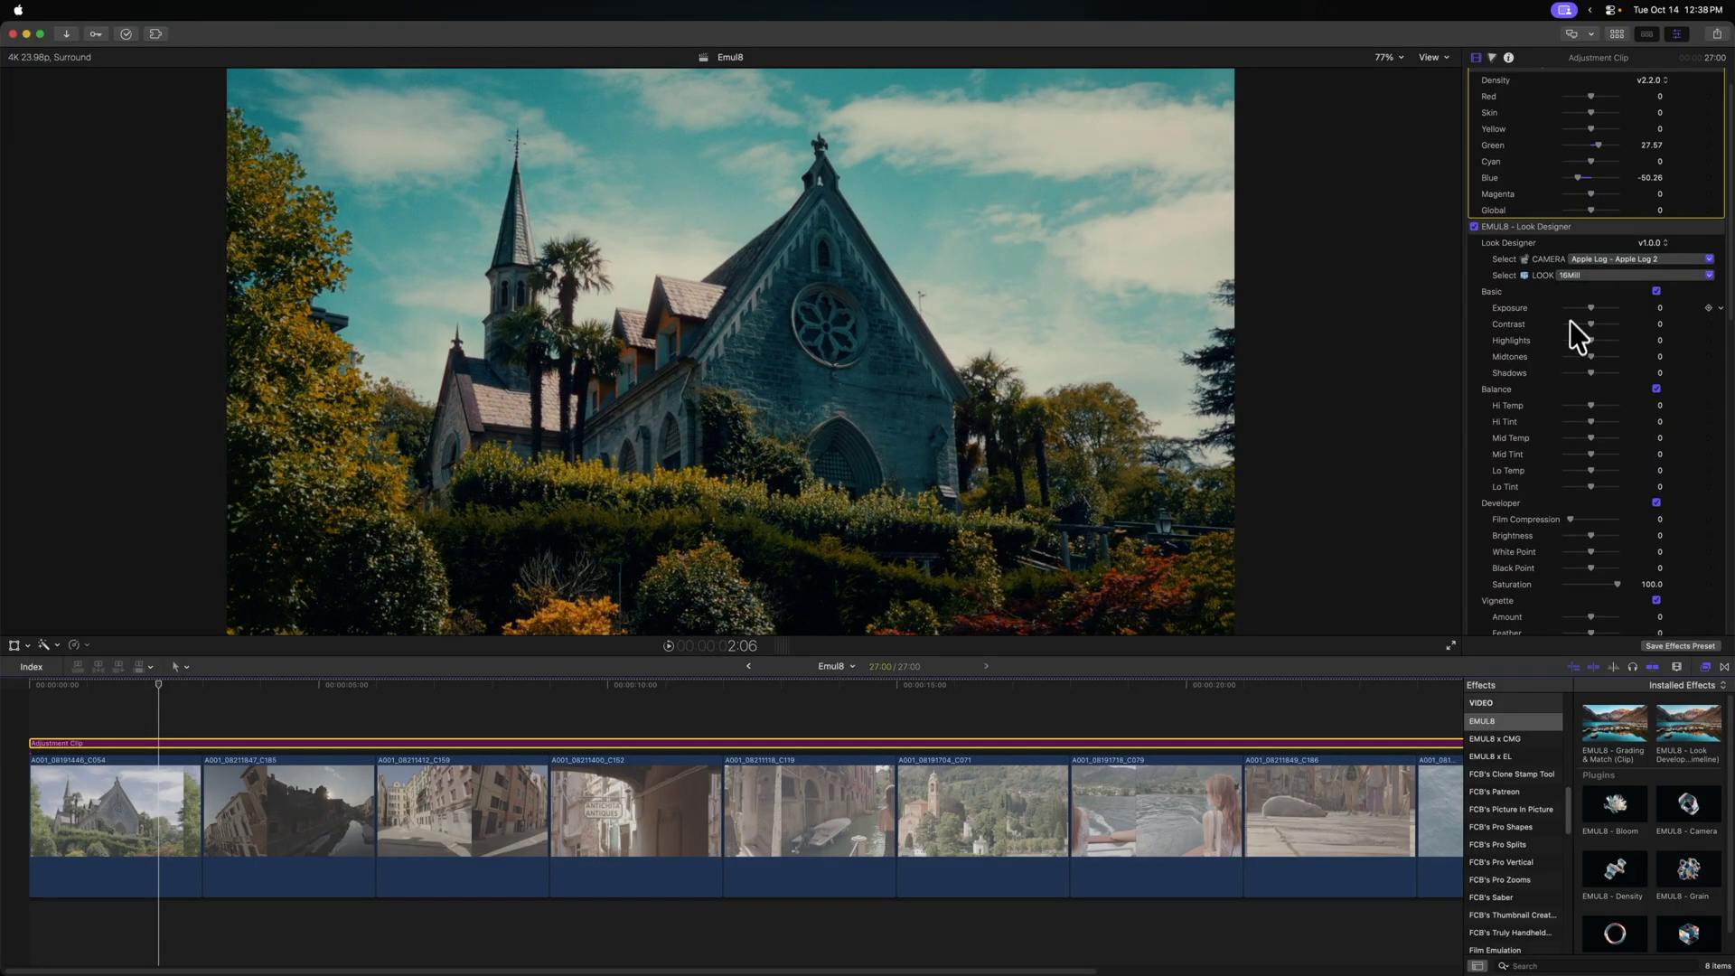
pyautogui.moveTo(1591, 324); pyautogui.dragTo(1582, 327)
pyautogui.press('super+z')
pyautogui.scroll(-2, 1586, 331)
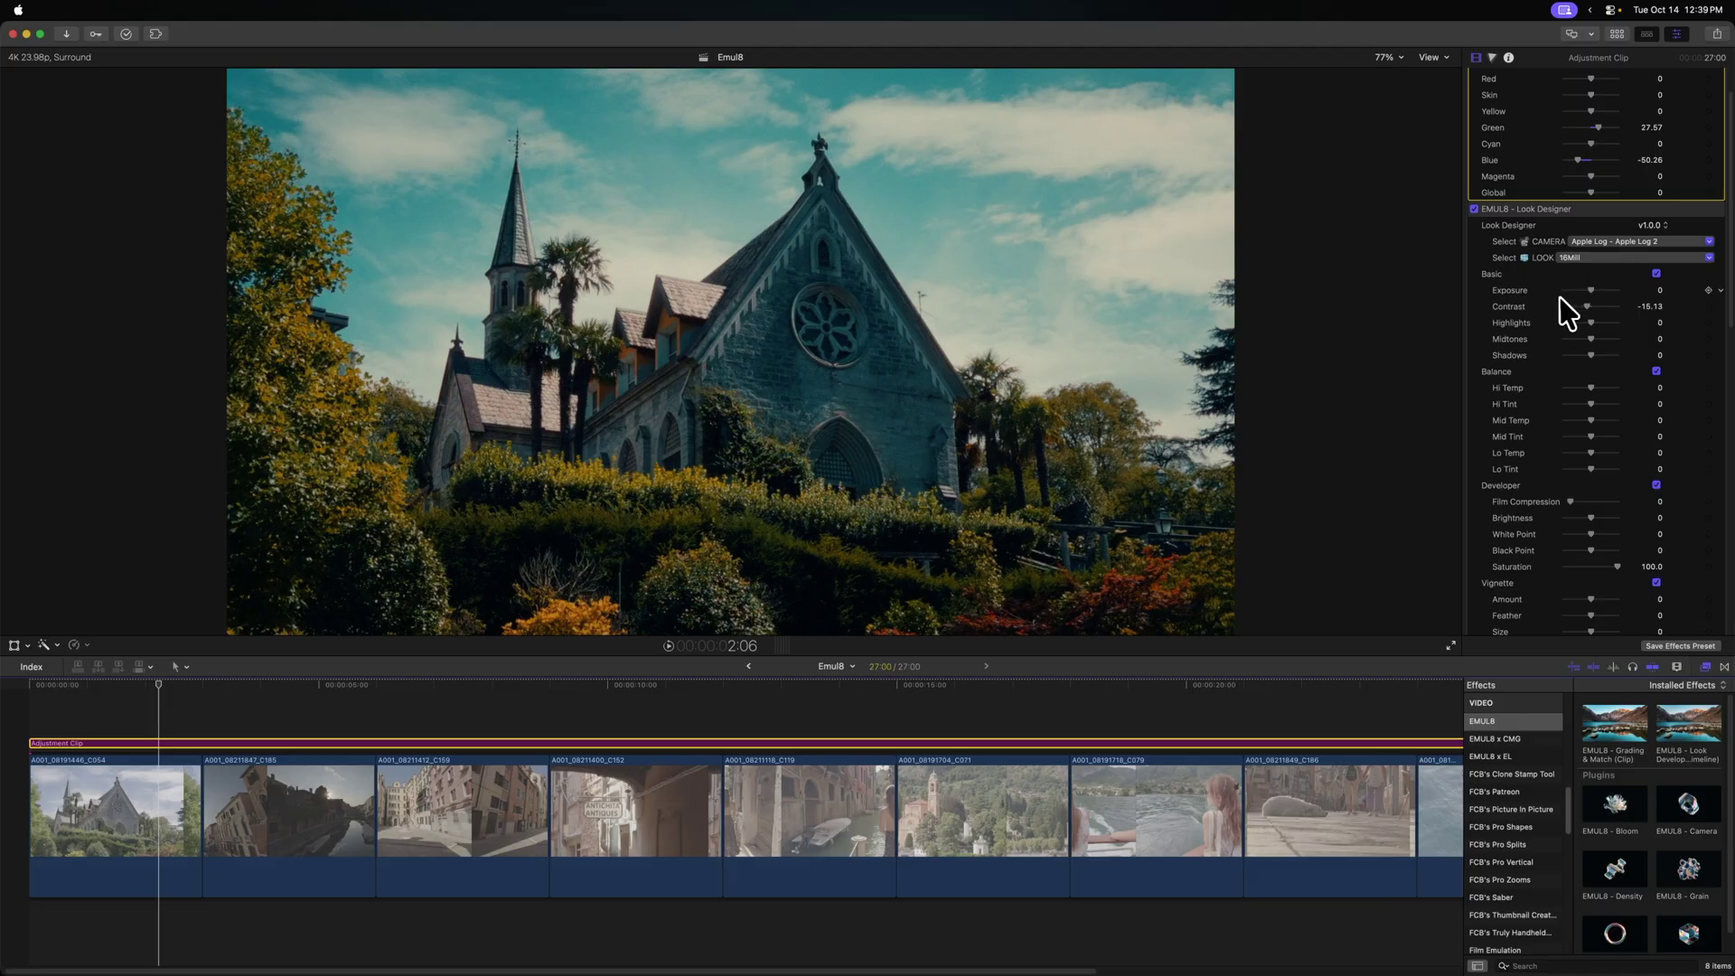
pyautogui.moveTo(1590, 290); pyautogui.dragTo(1591, 290)
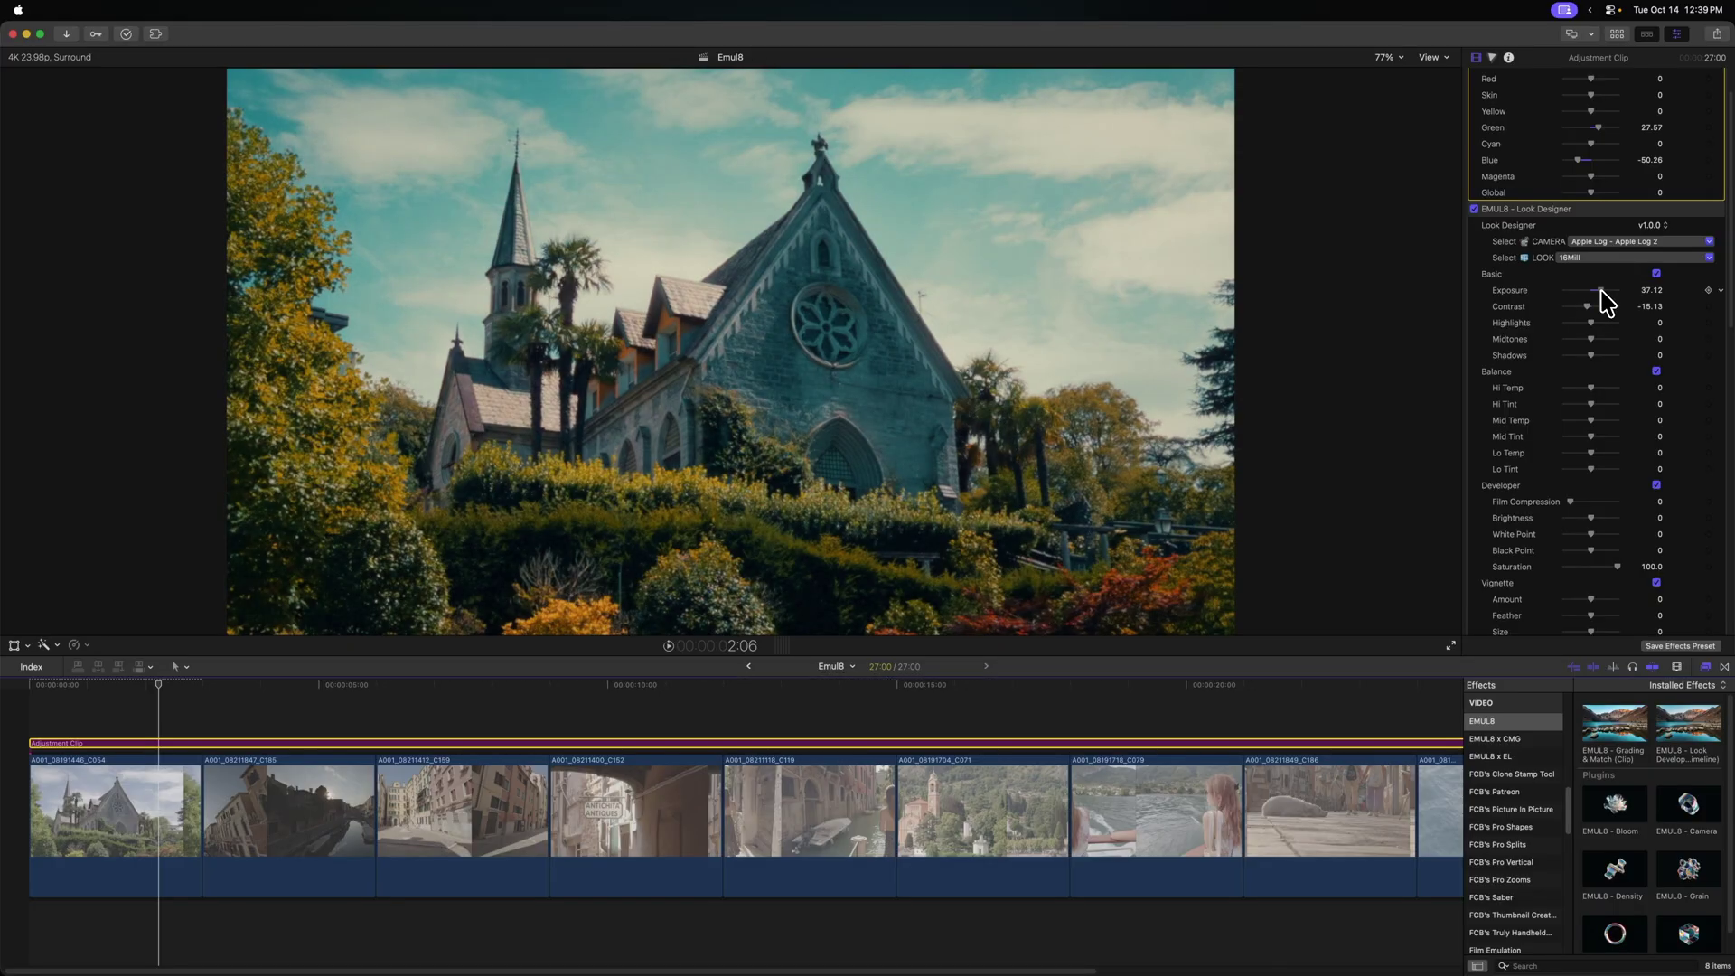
pyautogui.scroll(-1, 1582, 344)
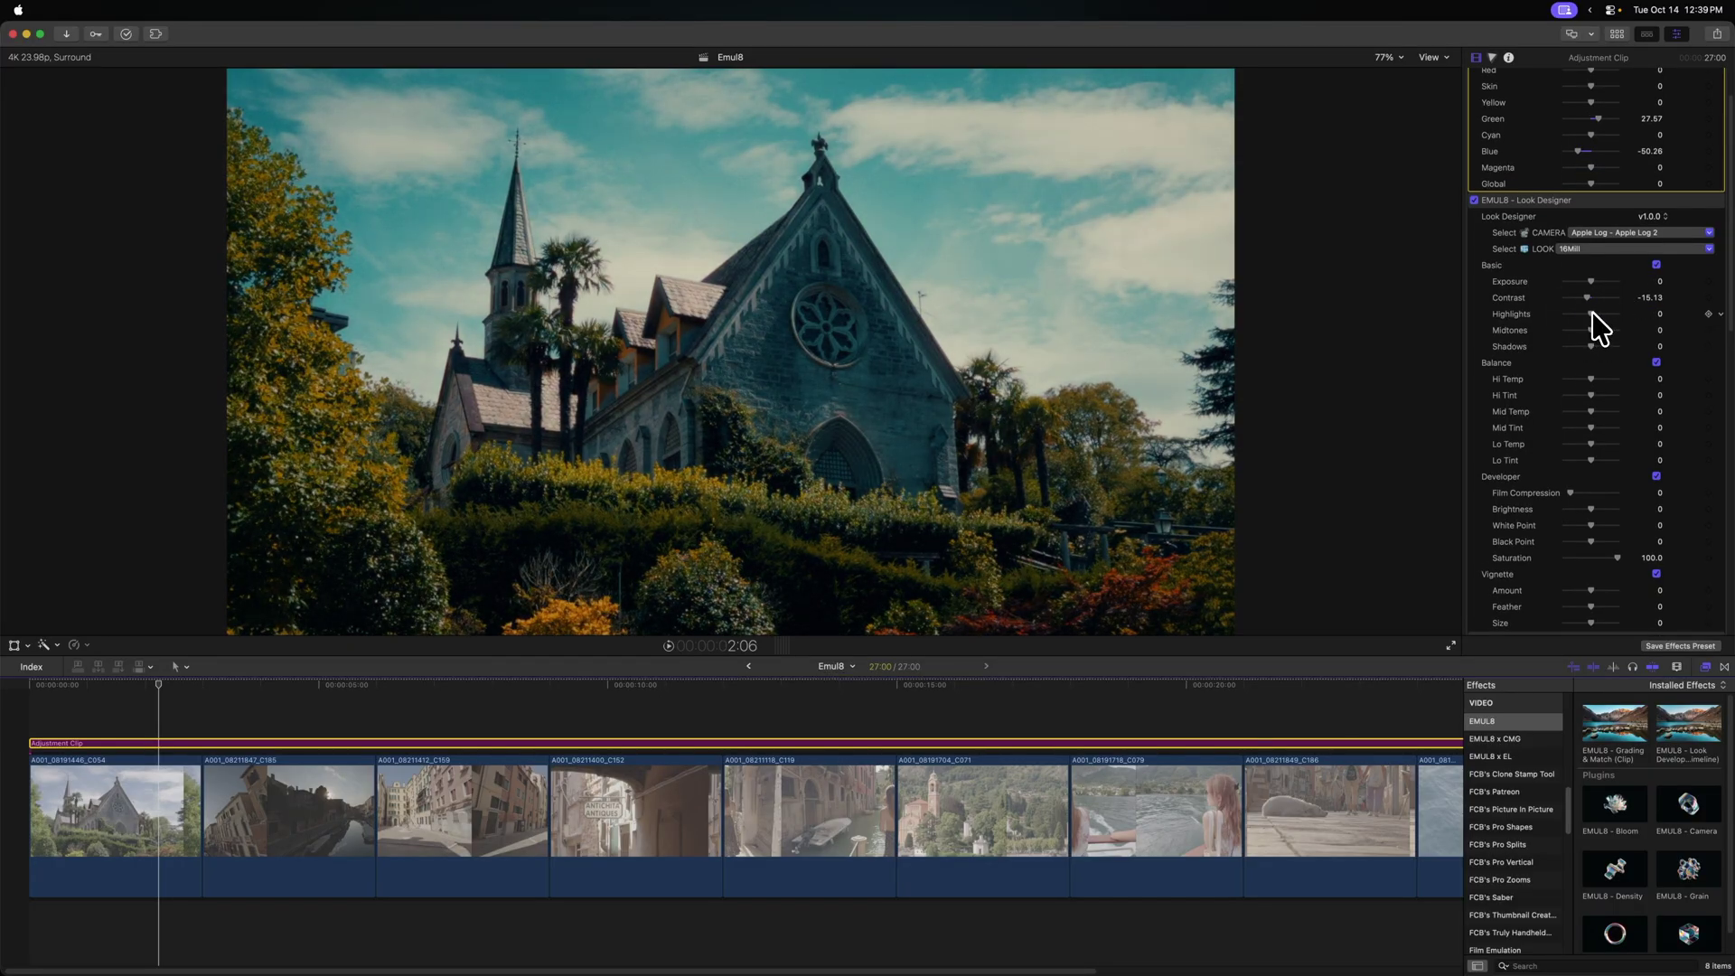
pyautogui.scroll(-2, 1589, 329)
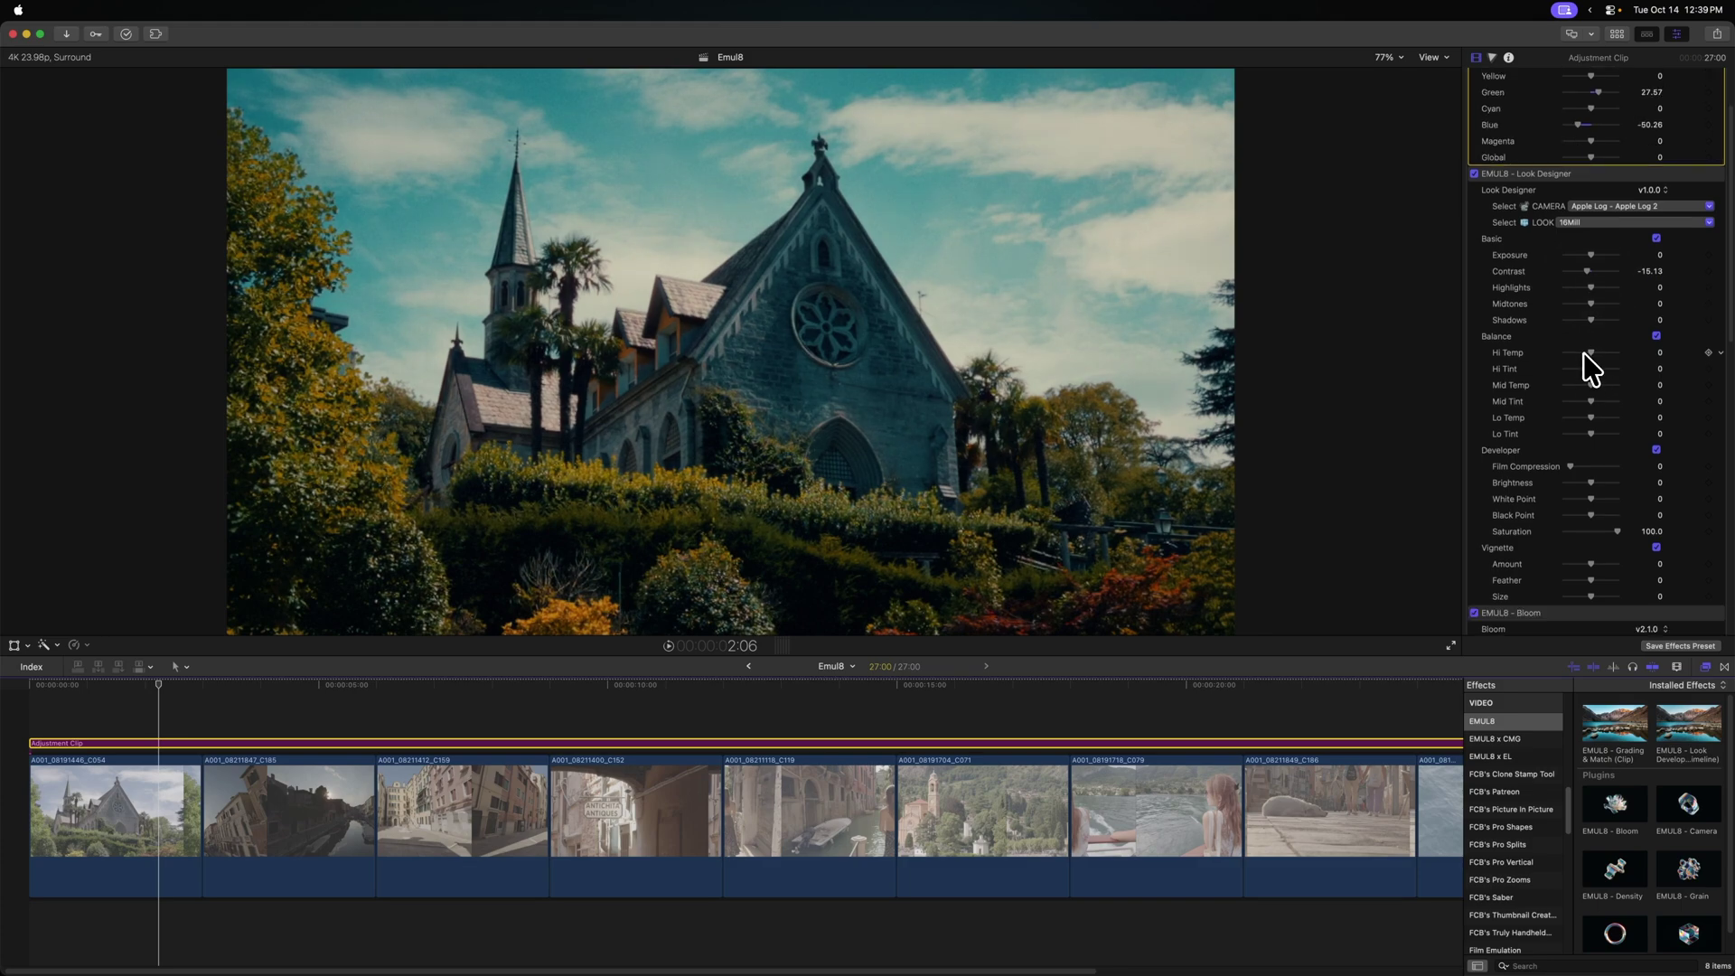
pyautogui.moveTo(1593, 353); pyautogui.dragTo(1597, 353)
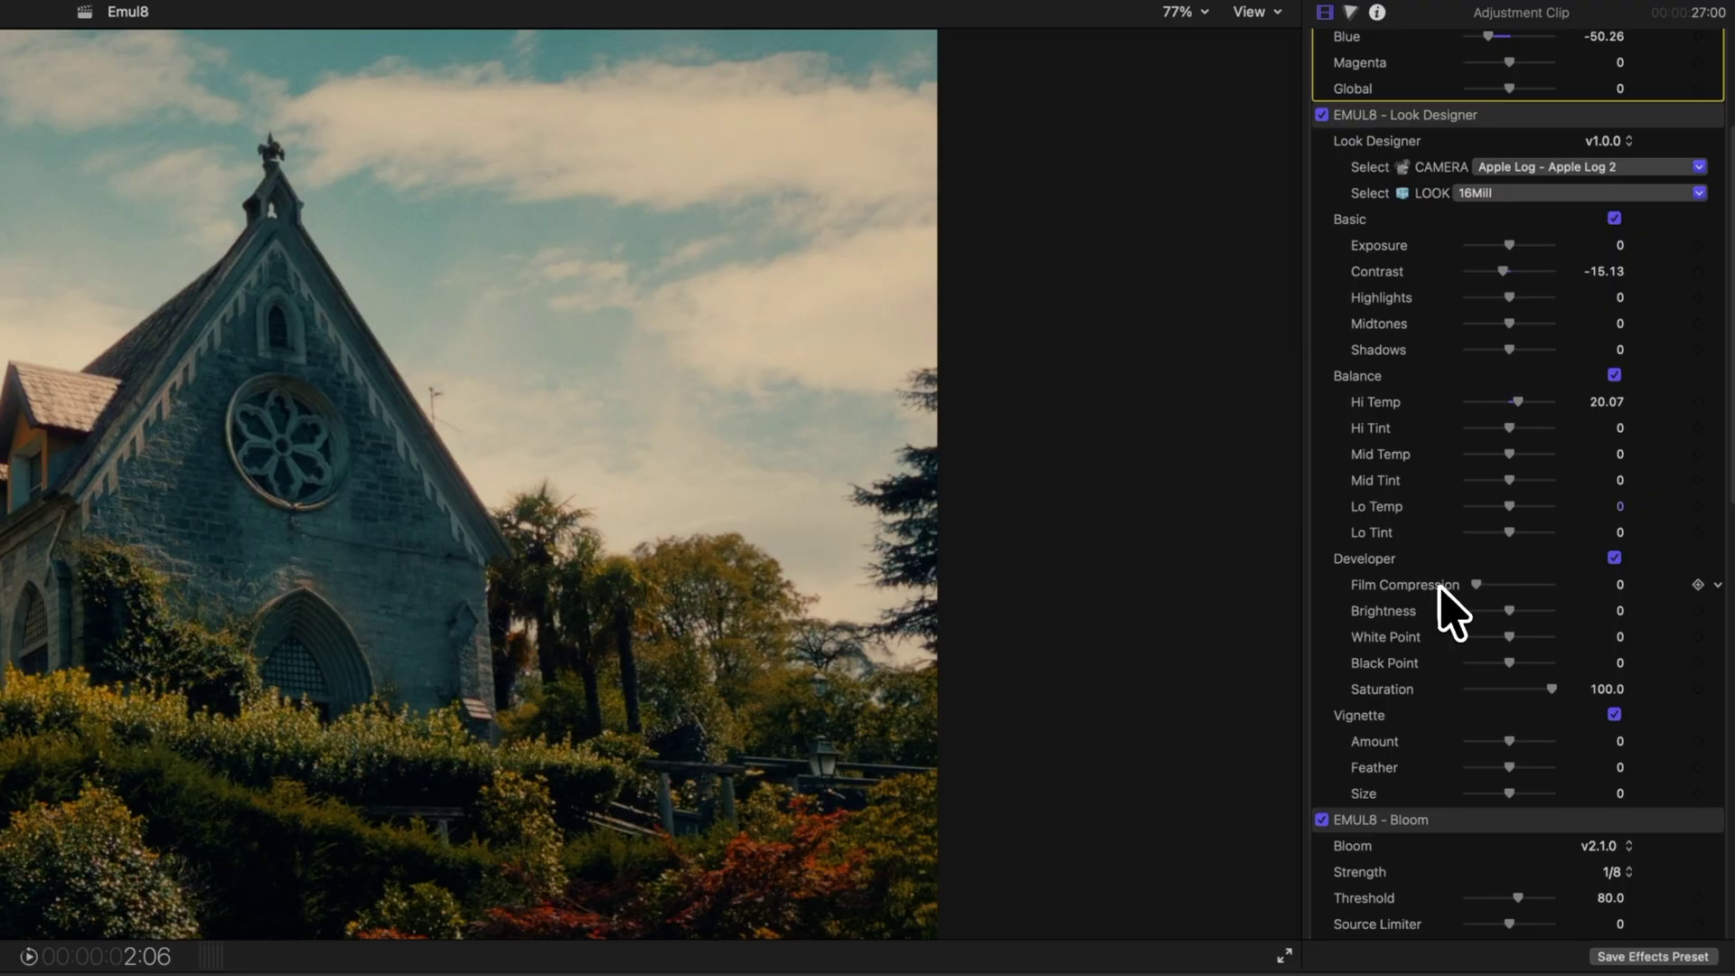
# Raise Look Designer's Film Compression from 0 to about 69.3.
pyautogui.click(1478, 583)
pyautogui.moveTo(1478, 583); pyautogui.dragTo(1538, 588)
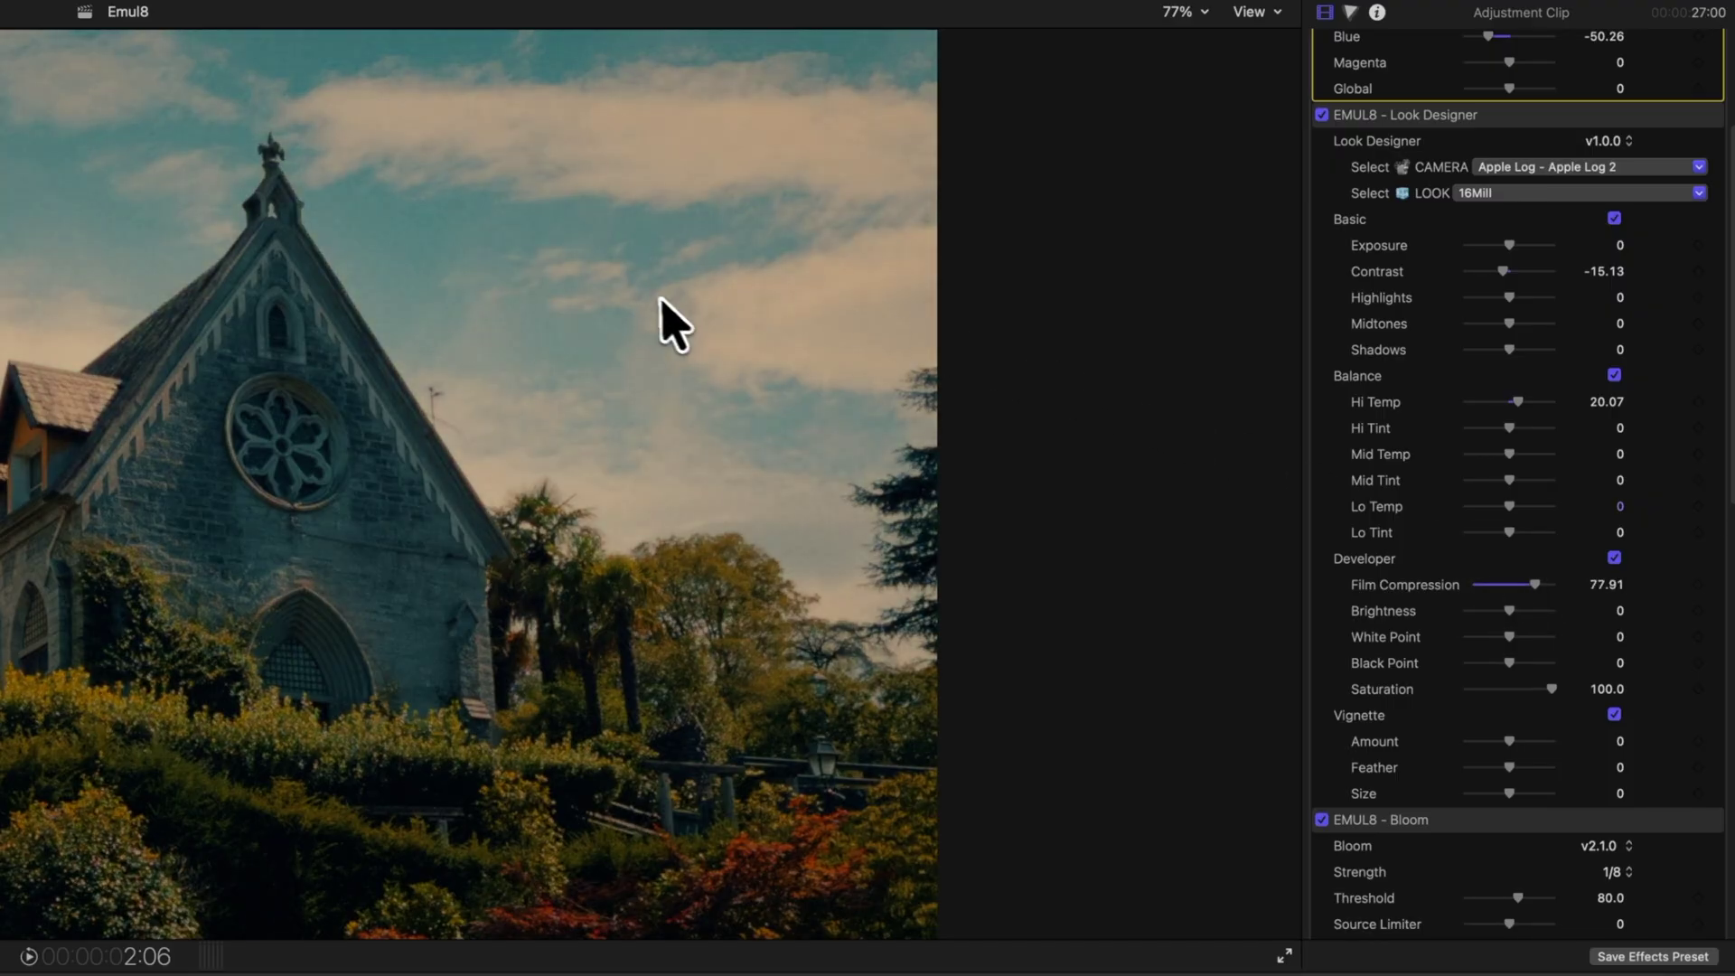
pyautogui.moveTo(1514, 585)
pyautogui.mouseDown()
pyautogui.moveTo(1537, 592)
pyautogui.moveTo(1521, 582)
pyautogui.mouseUp()
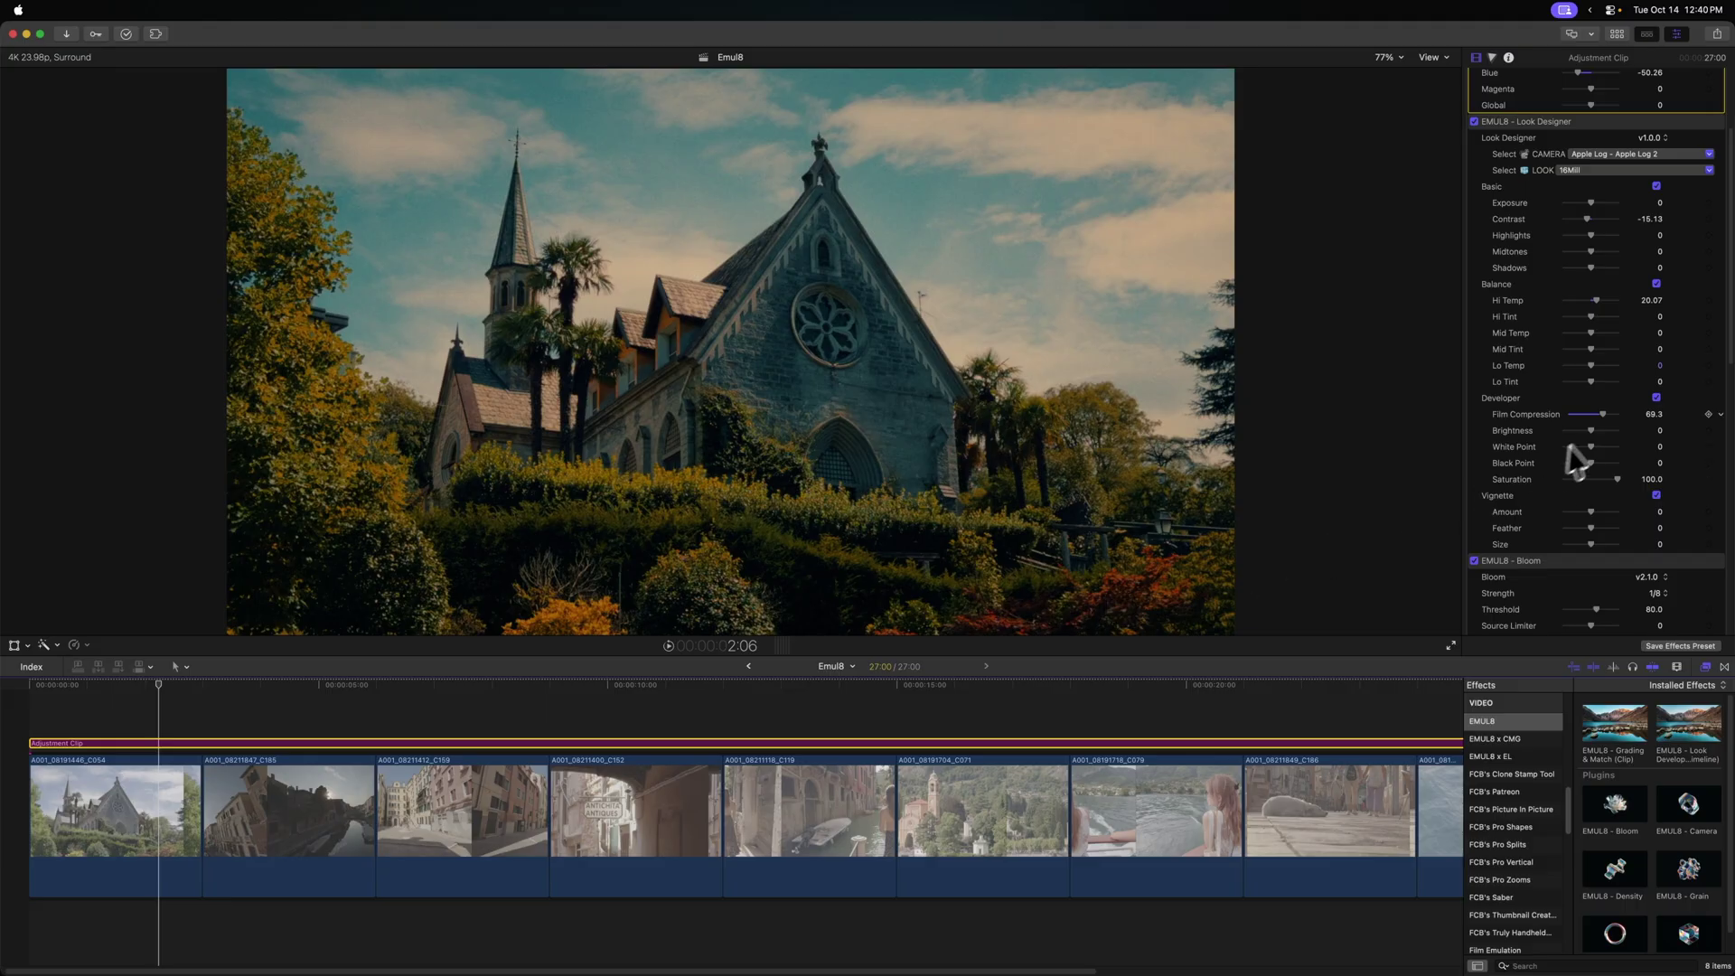
# Set Film Compression to 57.4, Saturation to 82.01 and Vignette Amount to 34.84.
pyautogui.moveTo(1600, 420); pyautogui.dragTo(1592, 418)
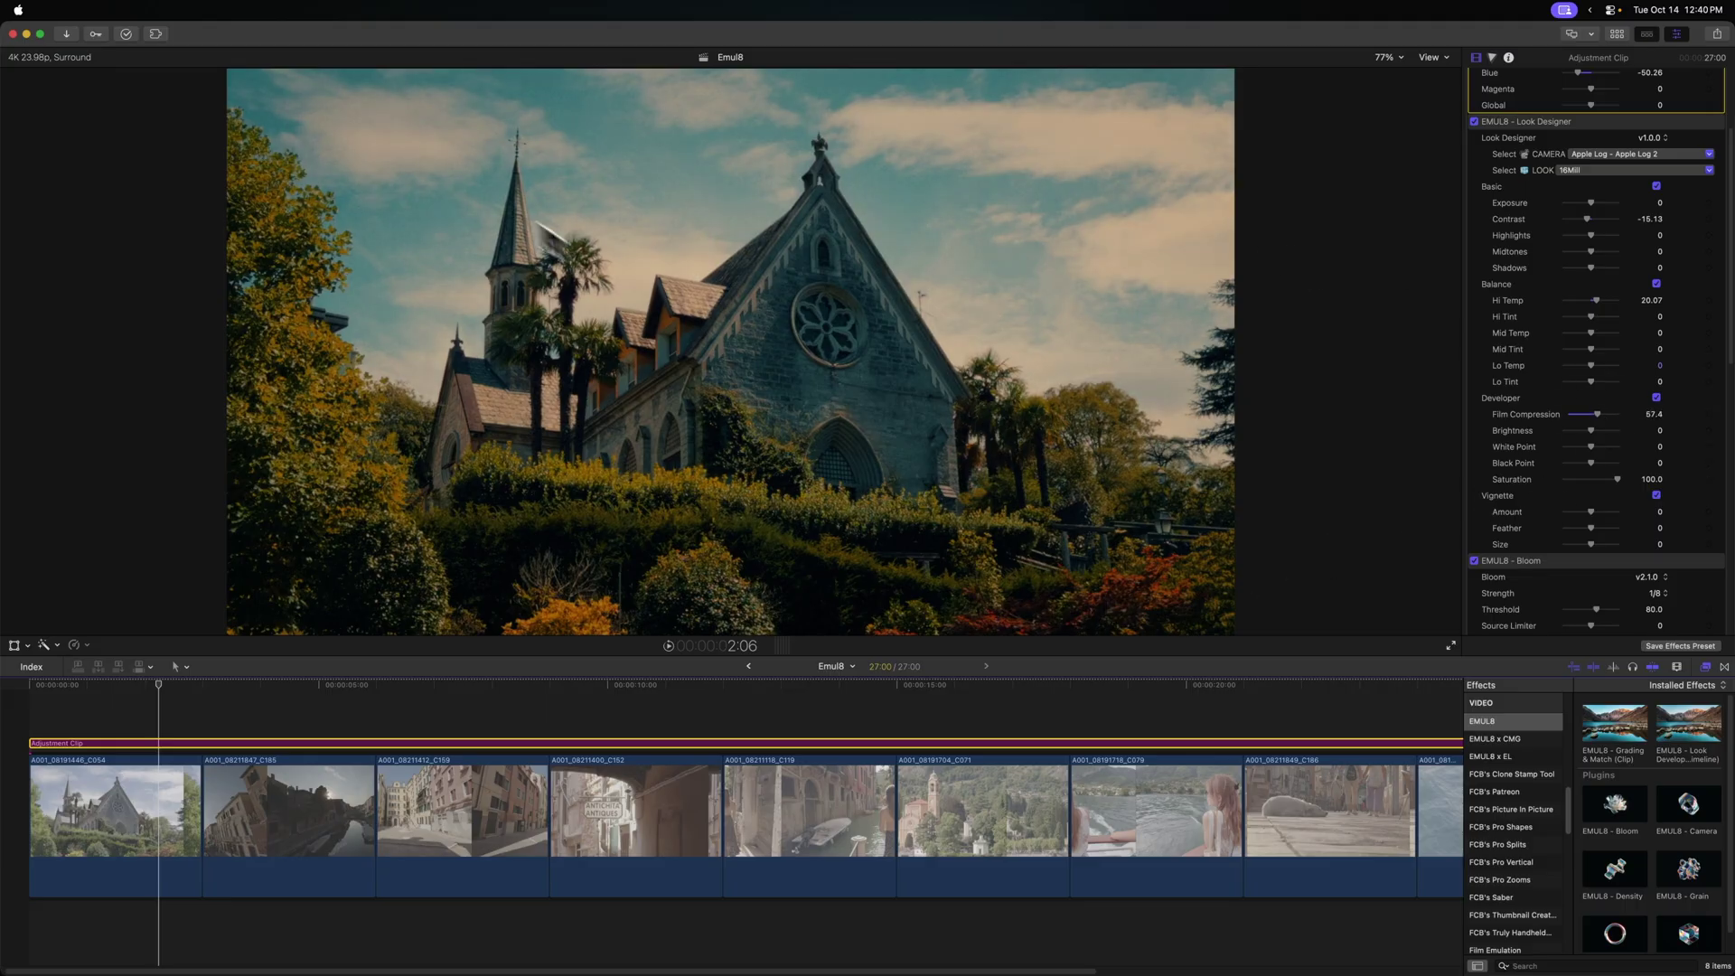
pyautogui.scroll(-2, 1560, 422)
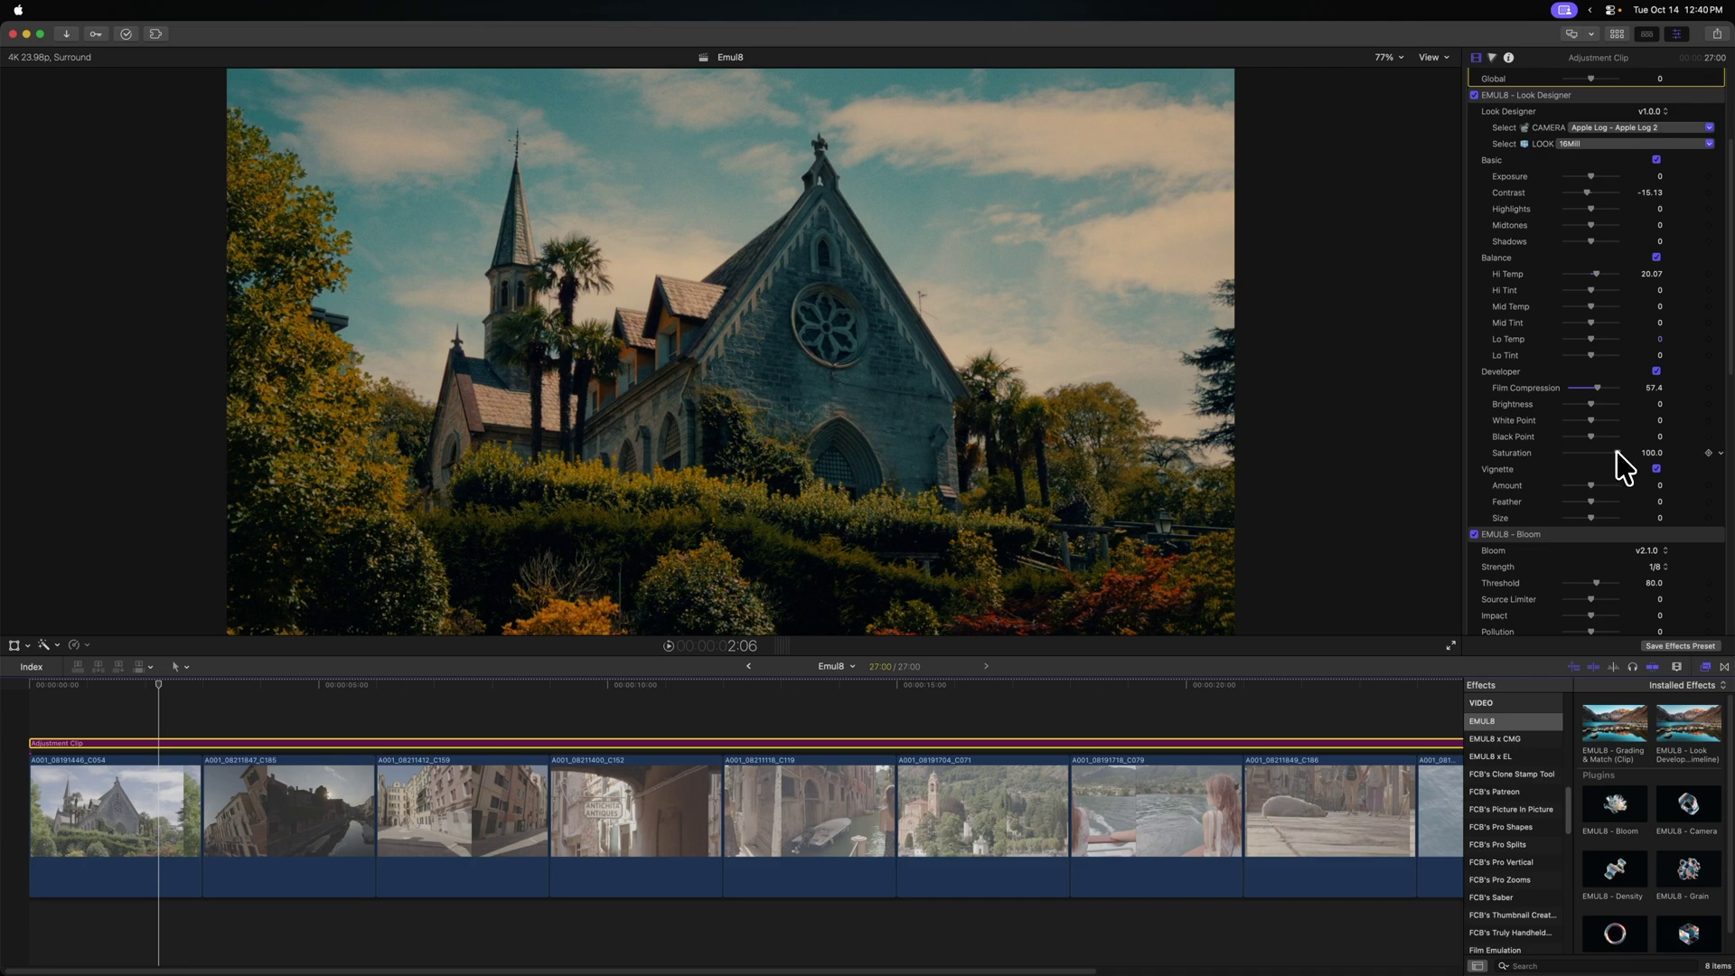
pyautogui.moveTo(1617, 454); pyautogui.dragTo(1608, 455)
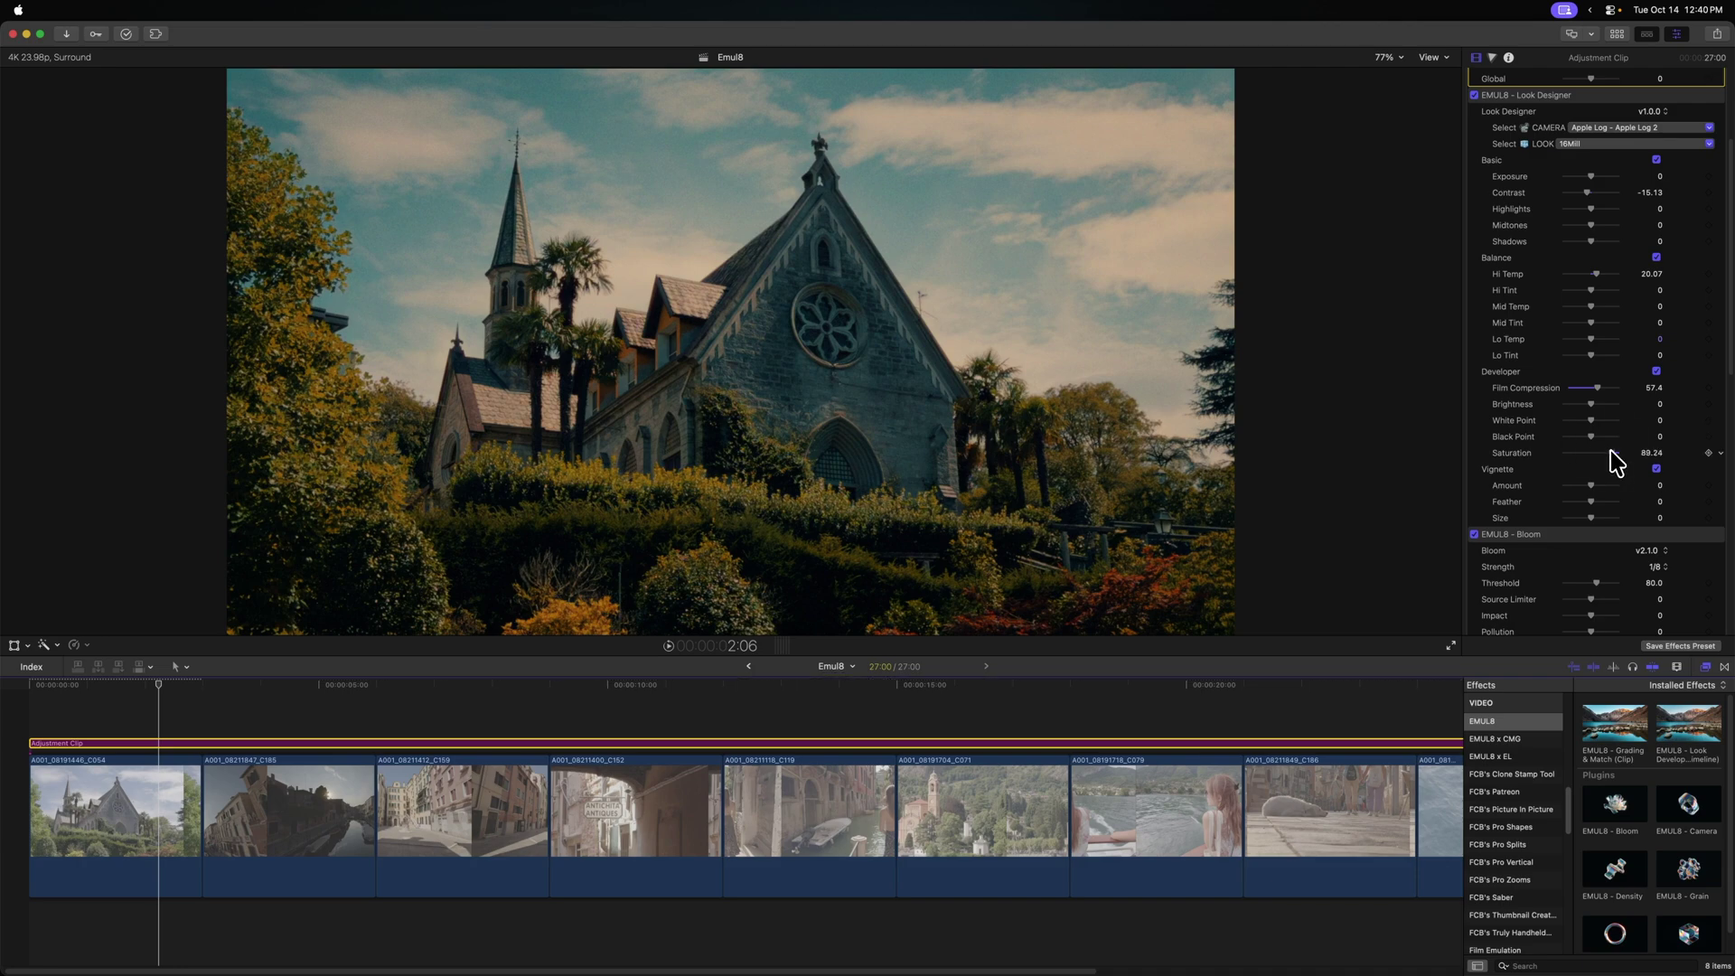
pyautogui.scroll(-1, 1574, 494)
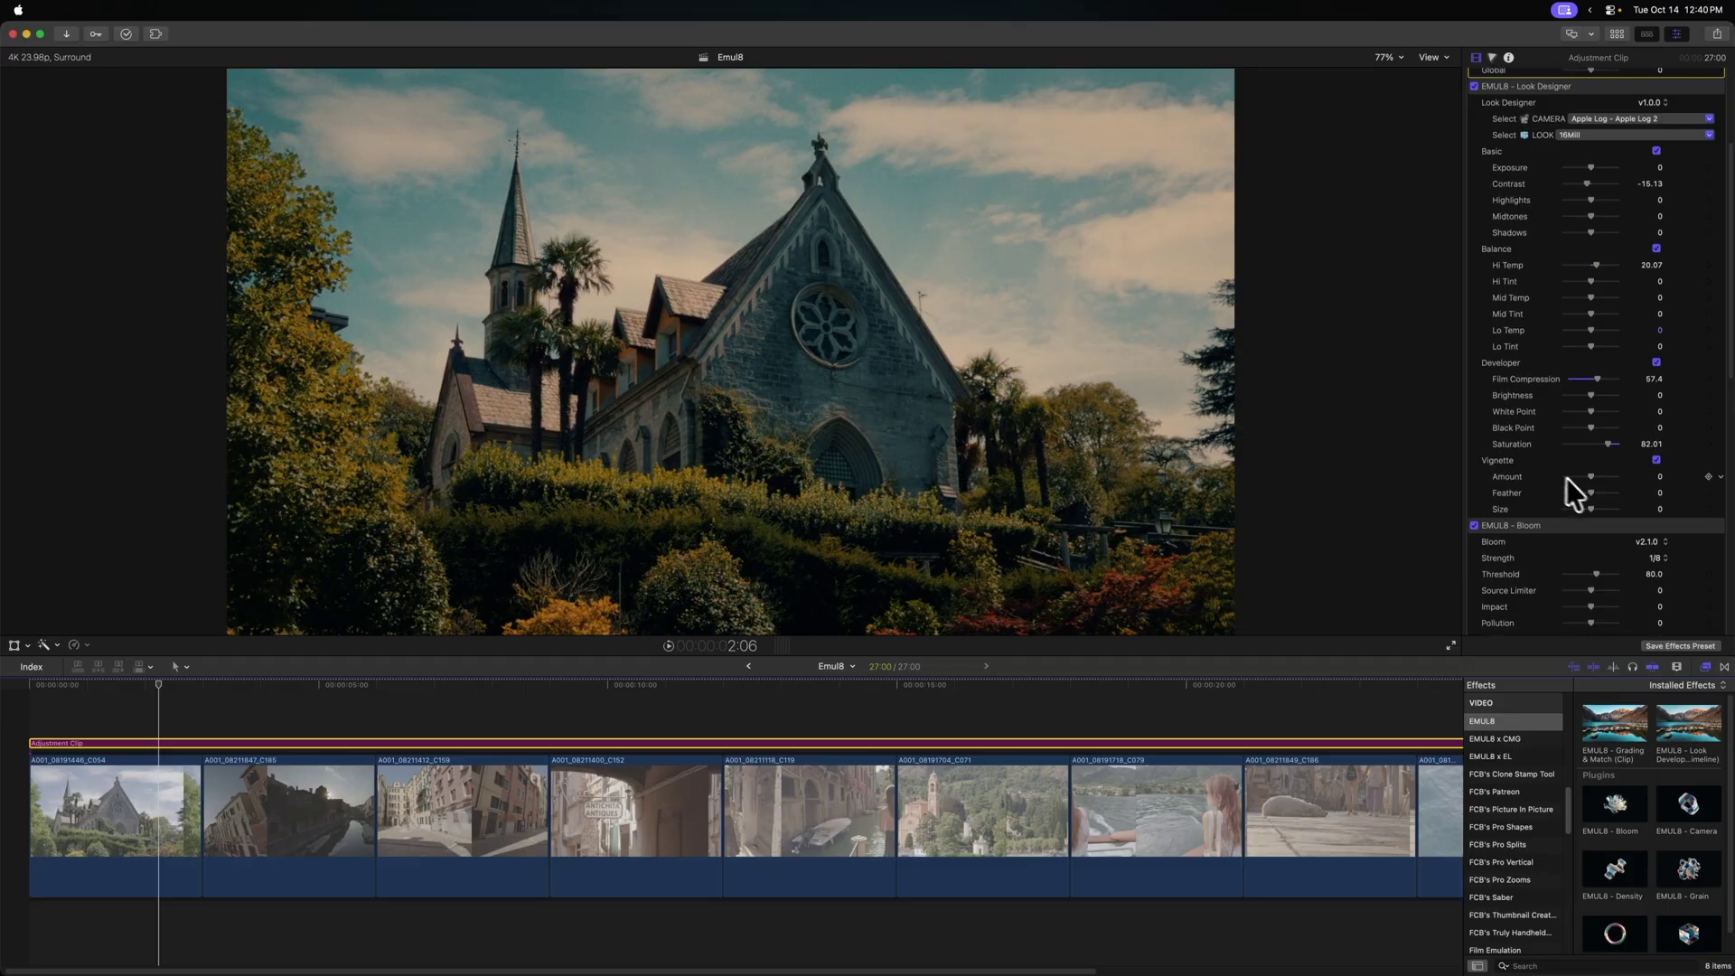
pyautogui.scroll(-1, 1580, 477)
pyautogui.moveTo(1588, 468); pyautogui.dragTo(1602, 474)
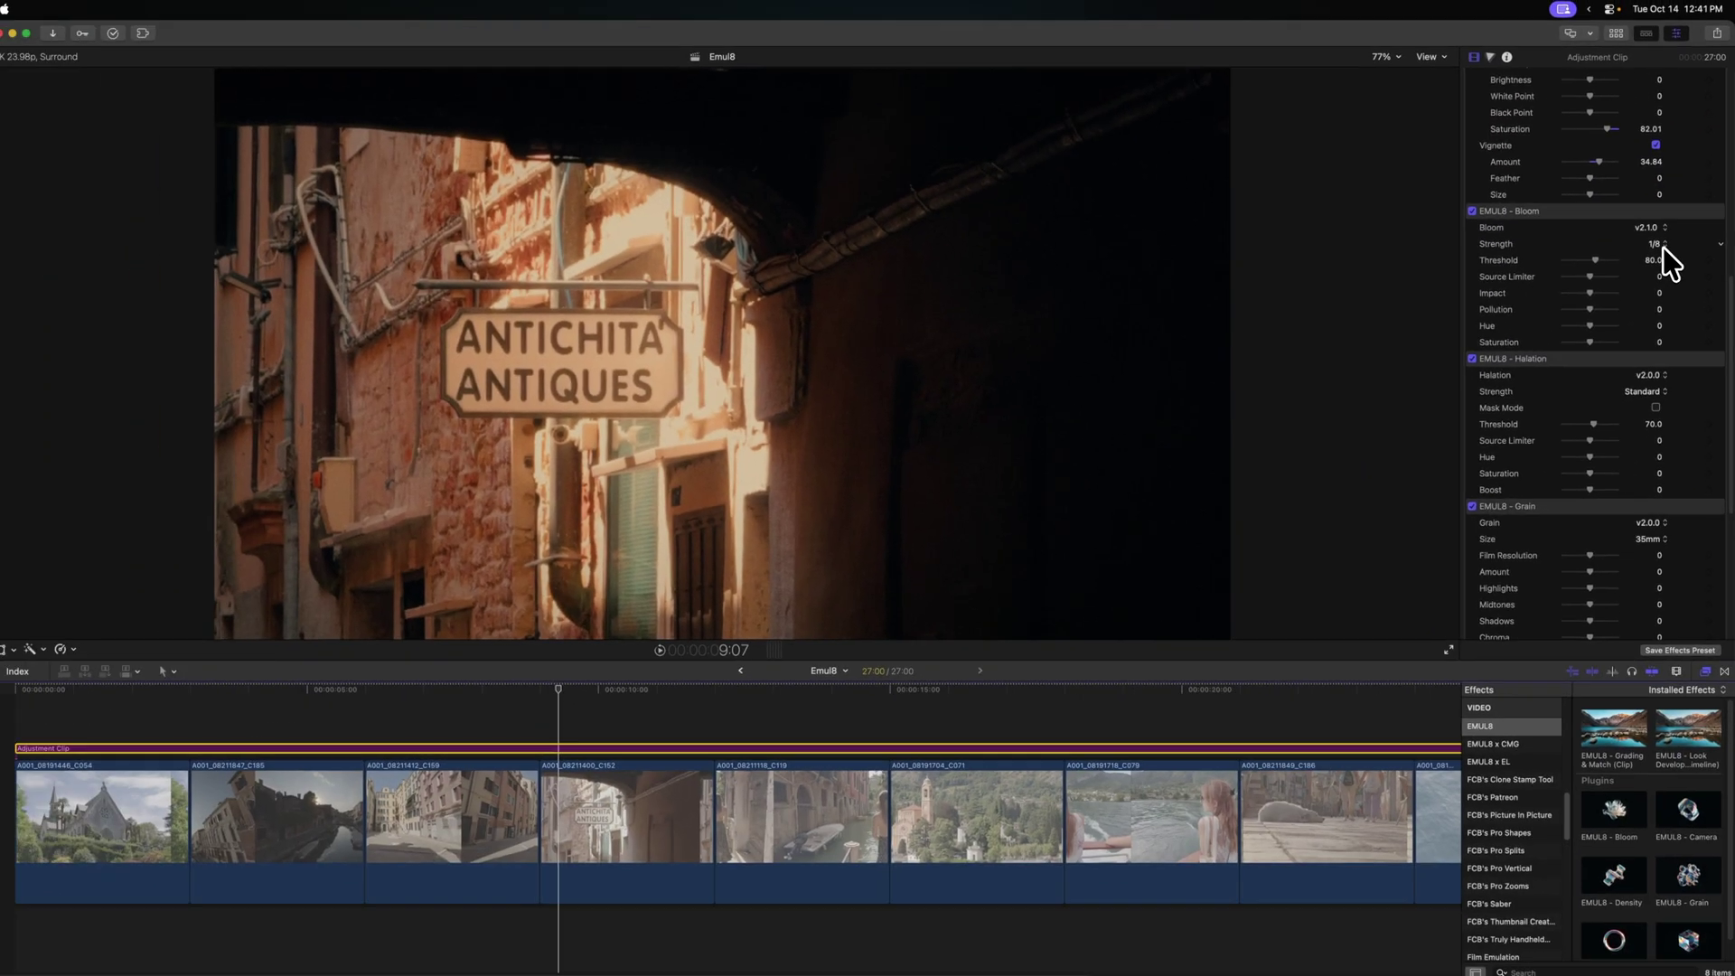
# Change EMUL8 - Bloom Strength to 1/4, keeping Threshold at 80 after testing lower values.
pyautogui.click(1659, 245)
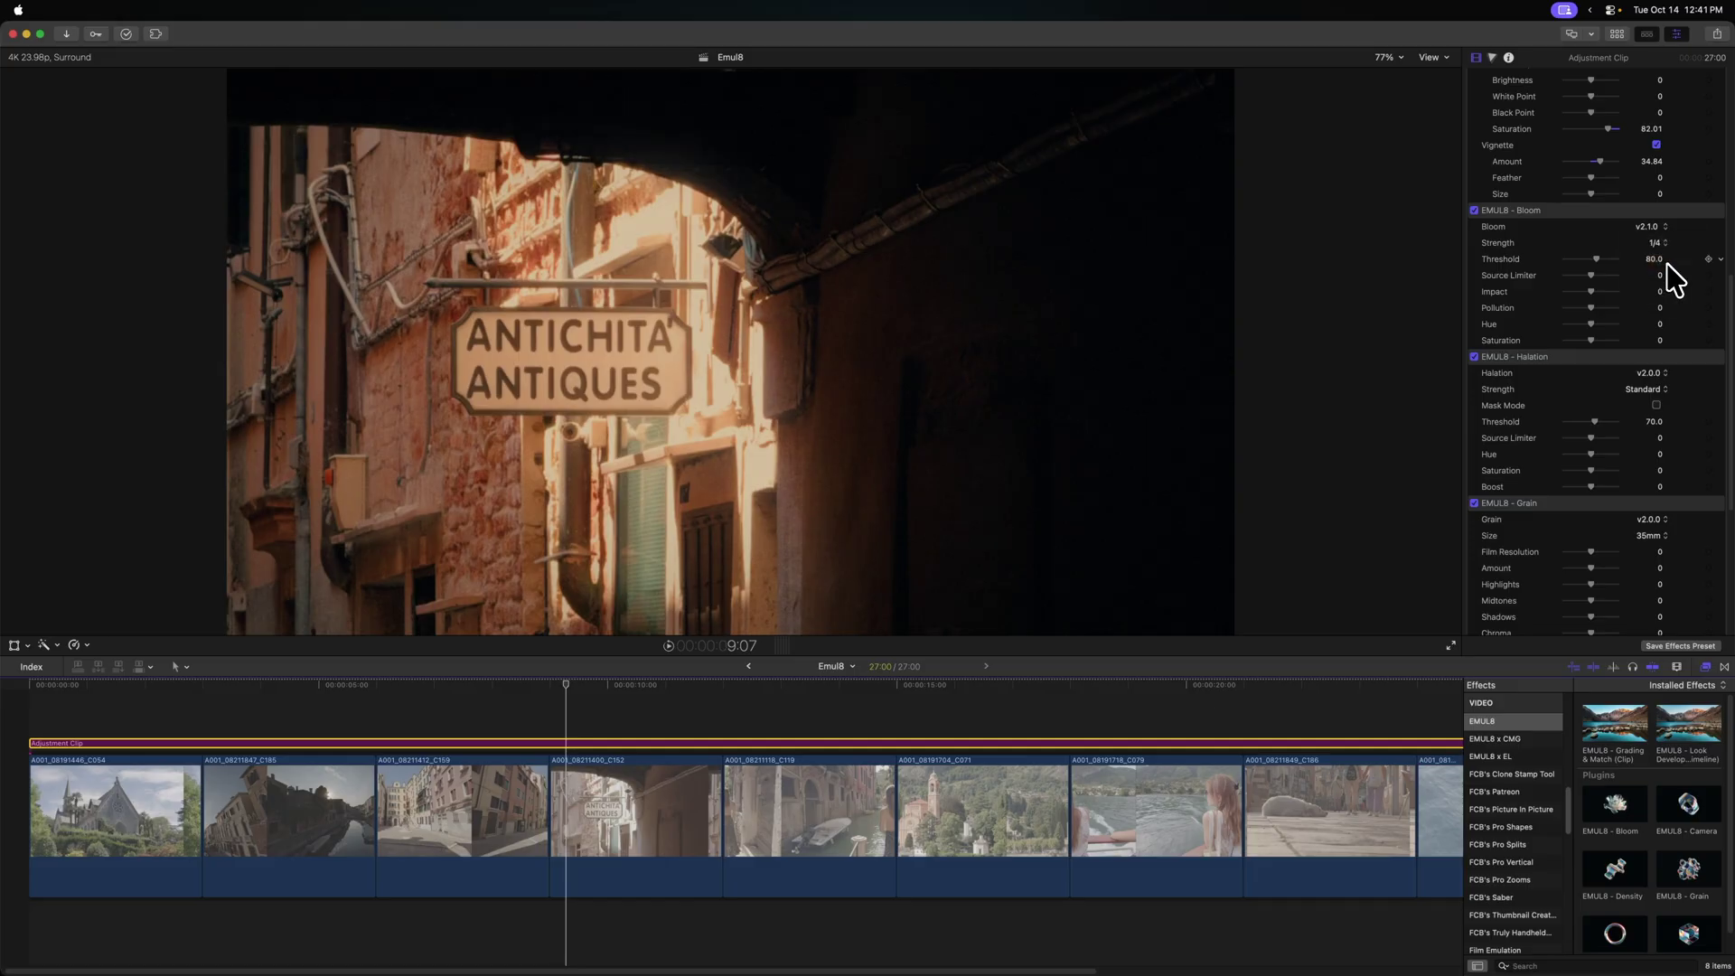
pyautogui.moveTo(1667, 262); pyautogui.dragTo(1572, 269)
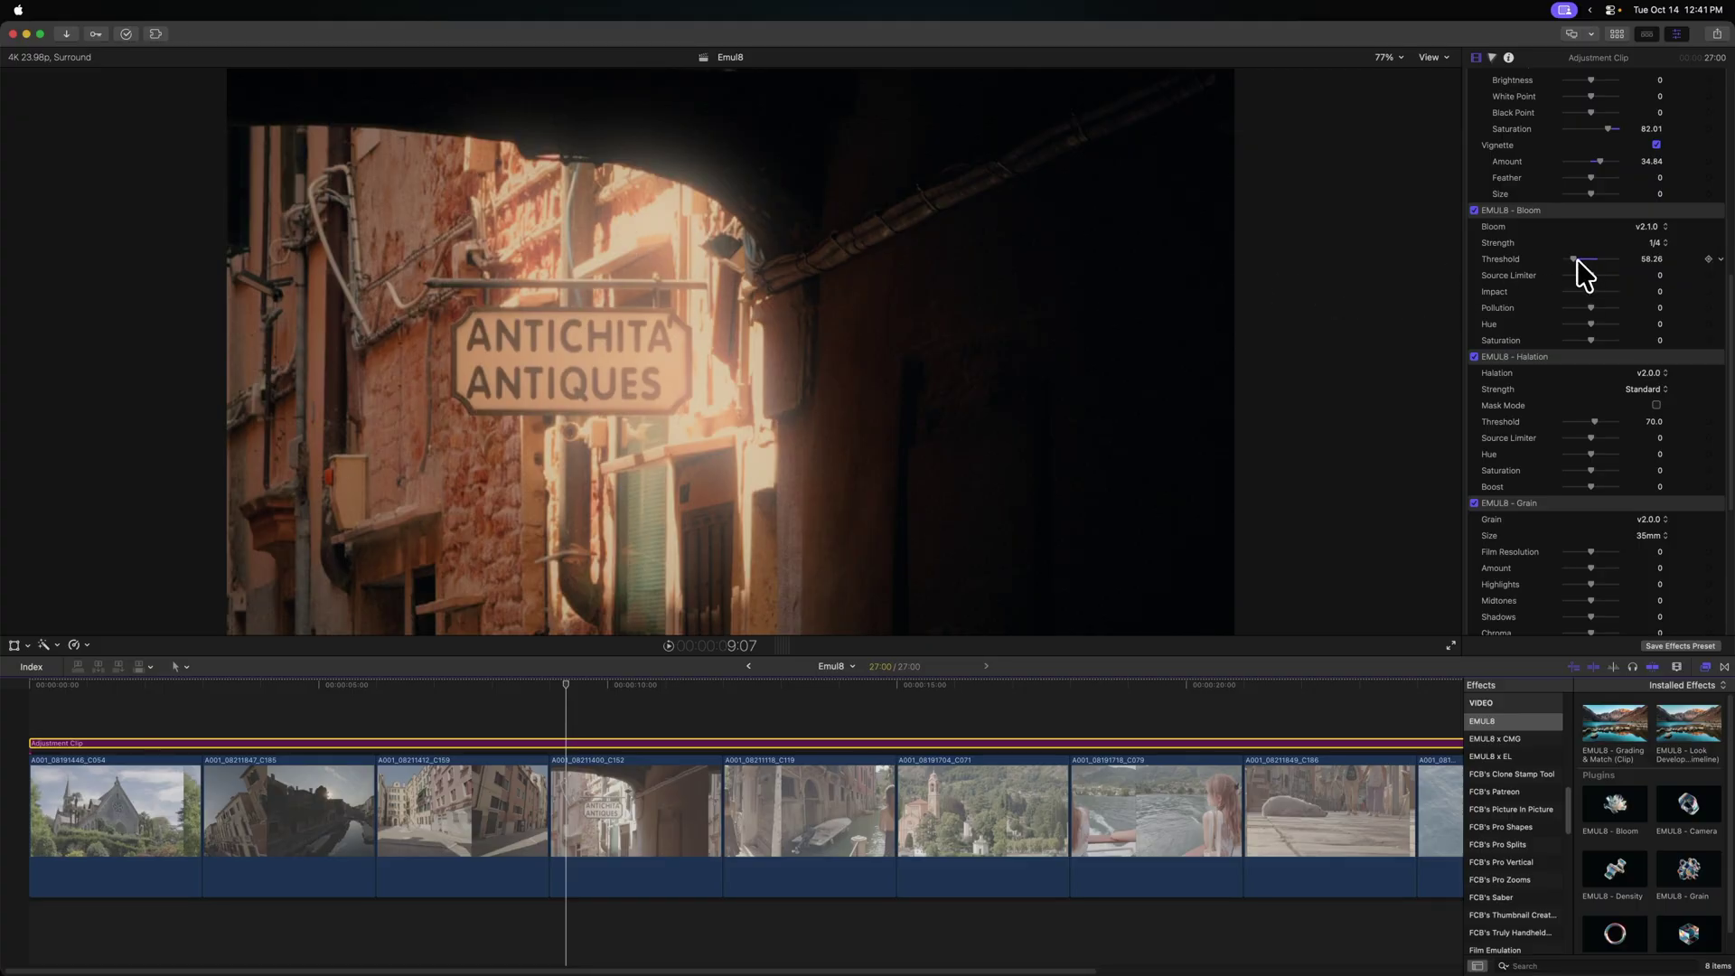
pyautogui.moveTo(1581, 271); pyautogui.dragTo(1565, 267)
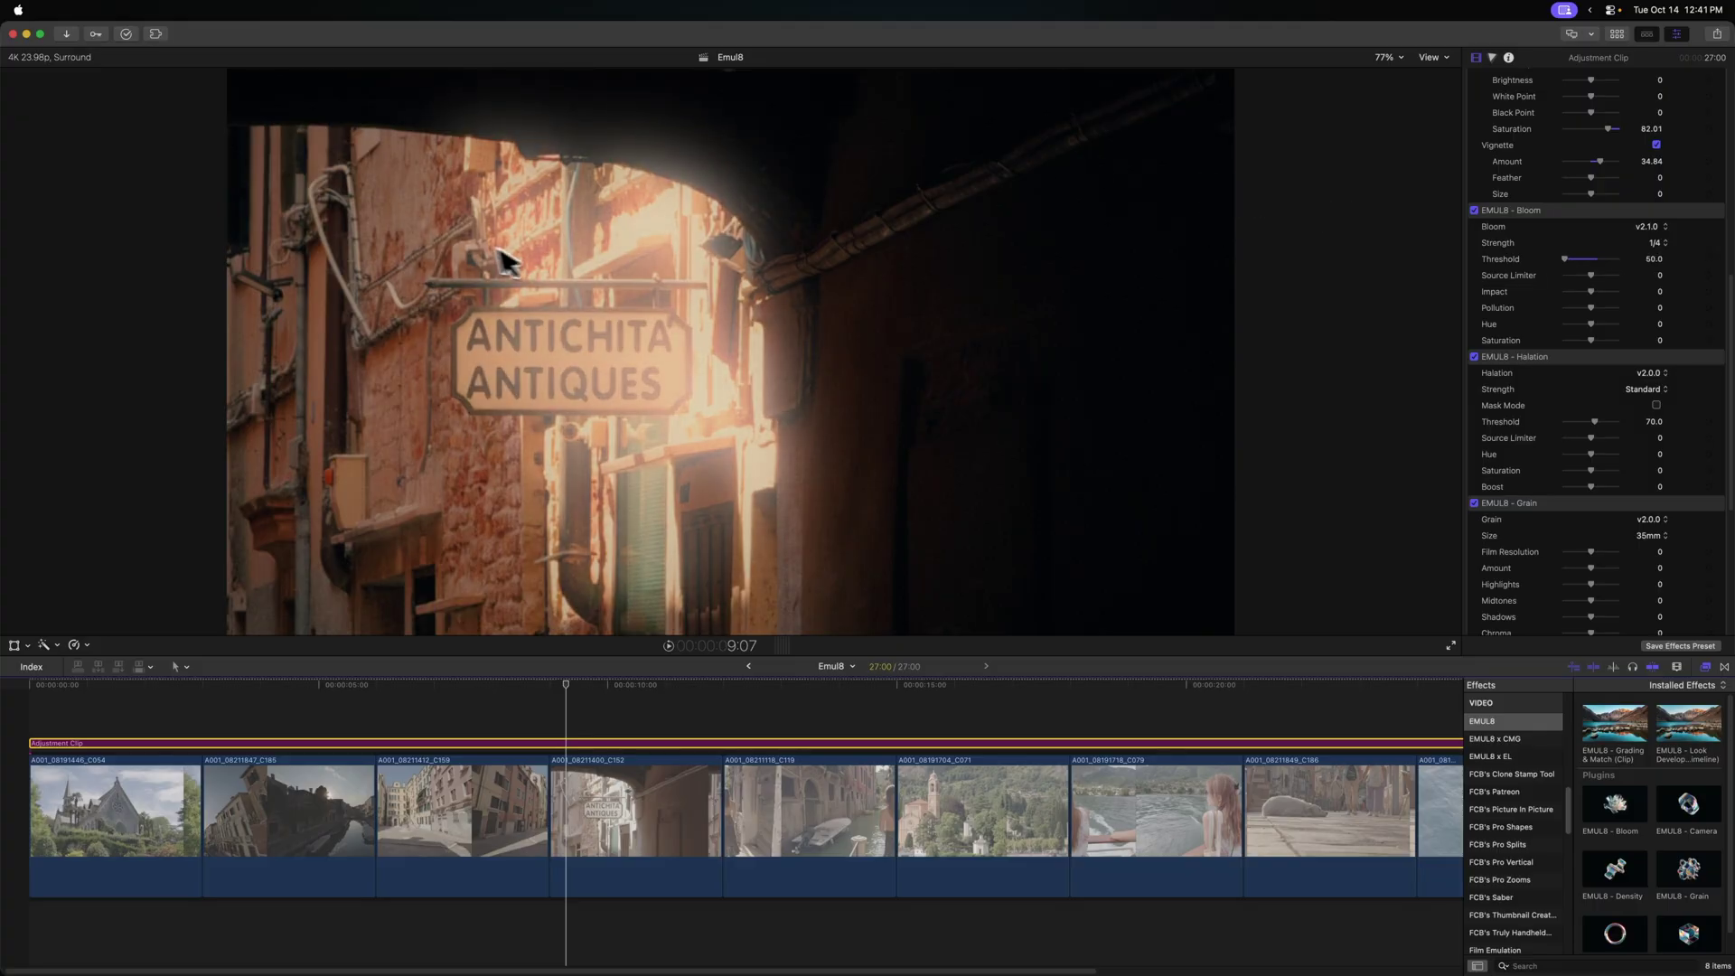
pyautogui.press('super+z')
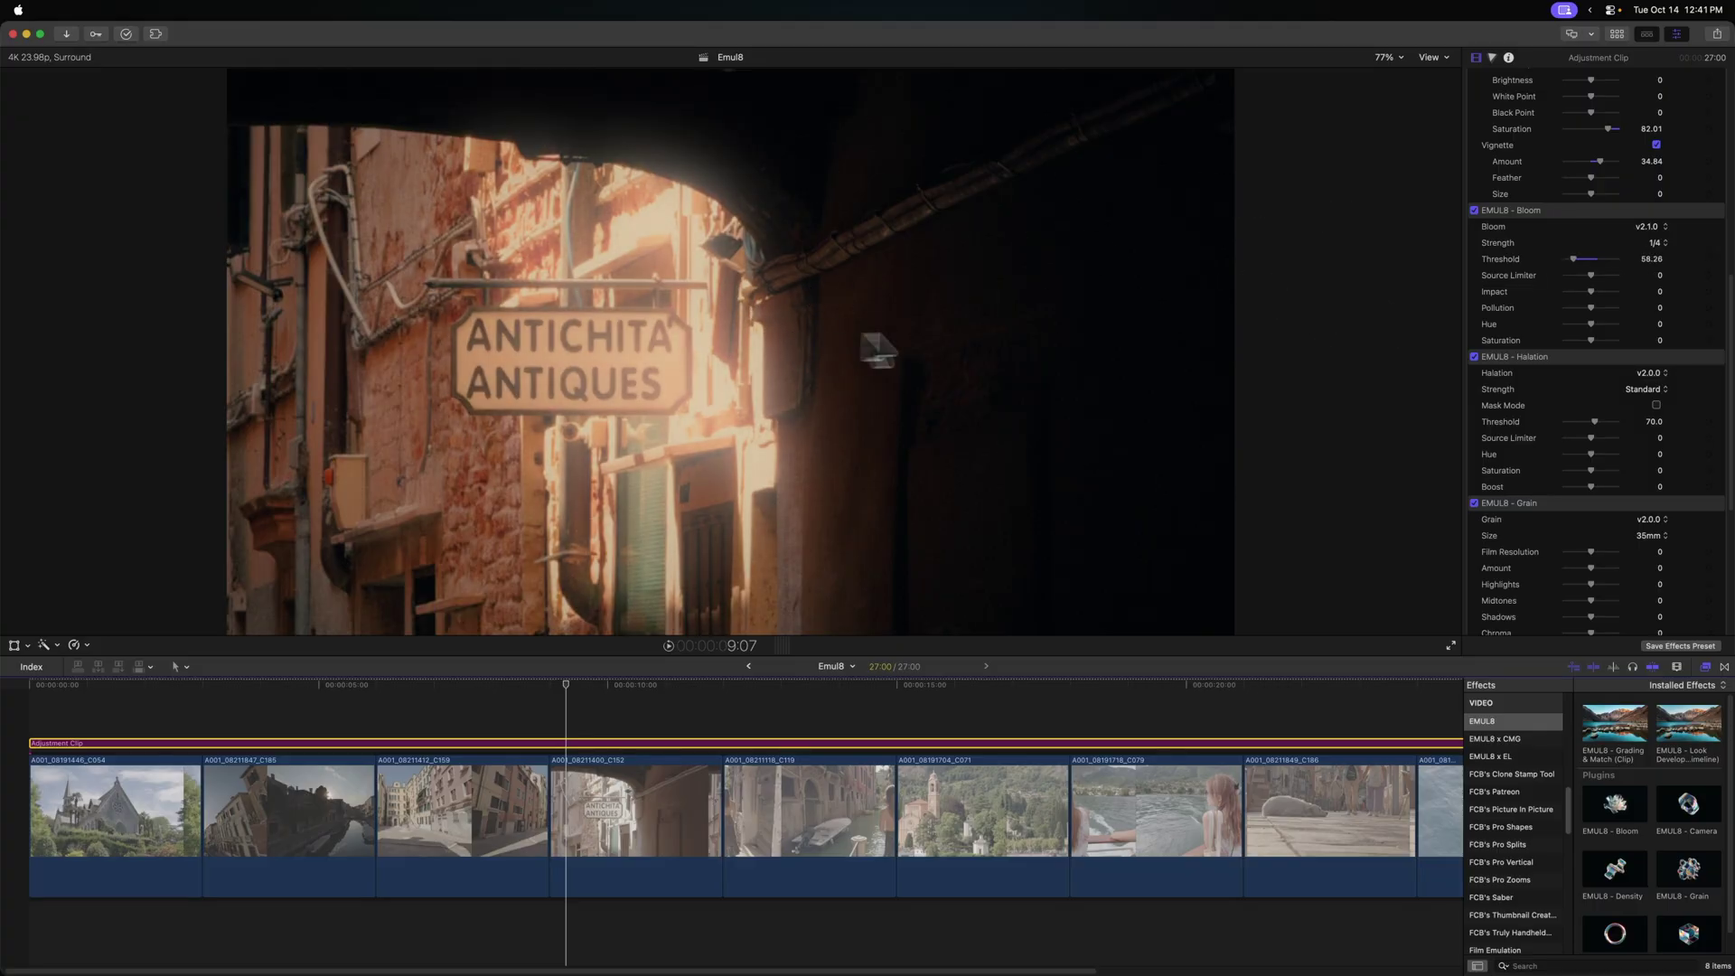
pyautogui.moveTo(1581, 261); pyautogui.dragTo(1596, 260)
pyautogui.scroll(-3, 1561, 281)
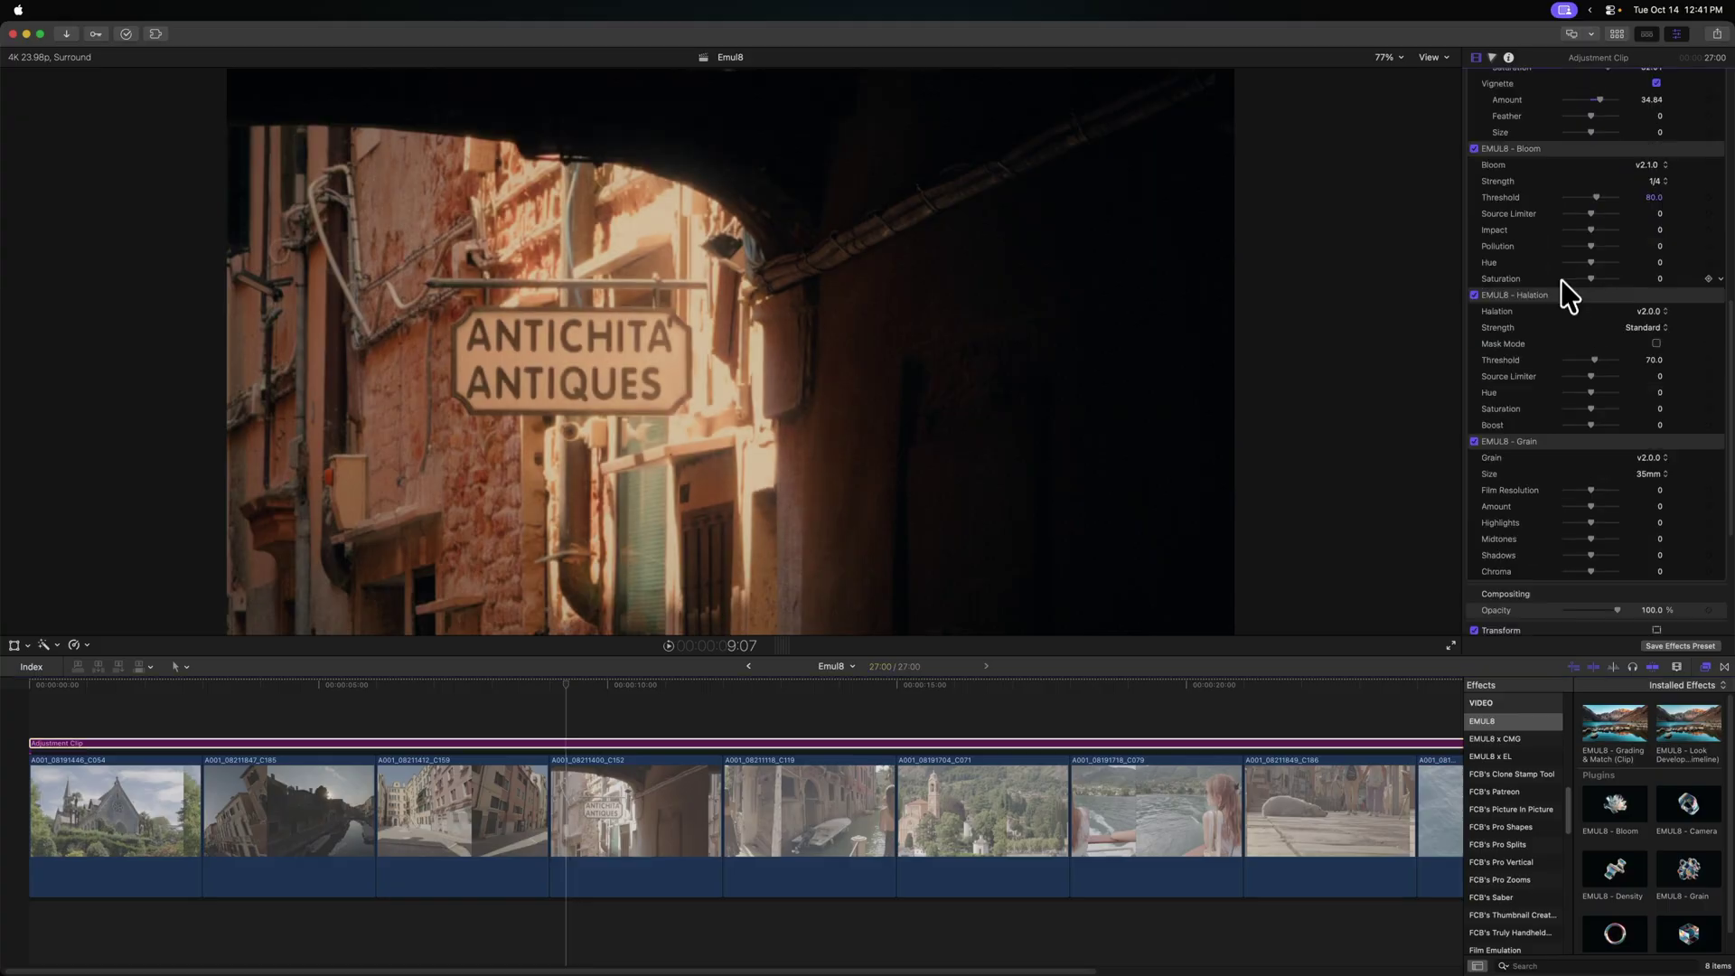
pyautogui.scroll(-1, 1561, 280)
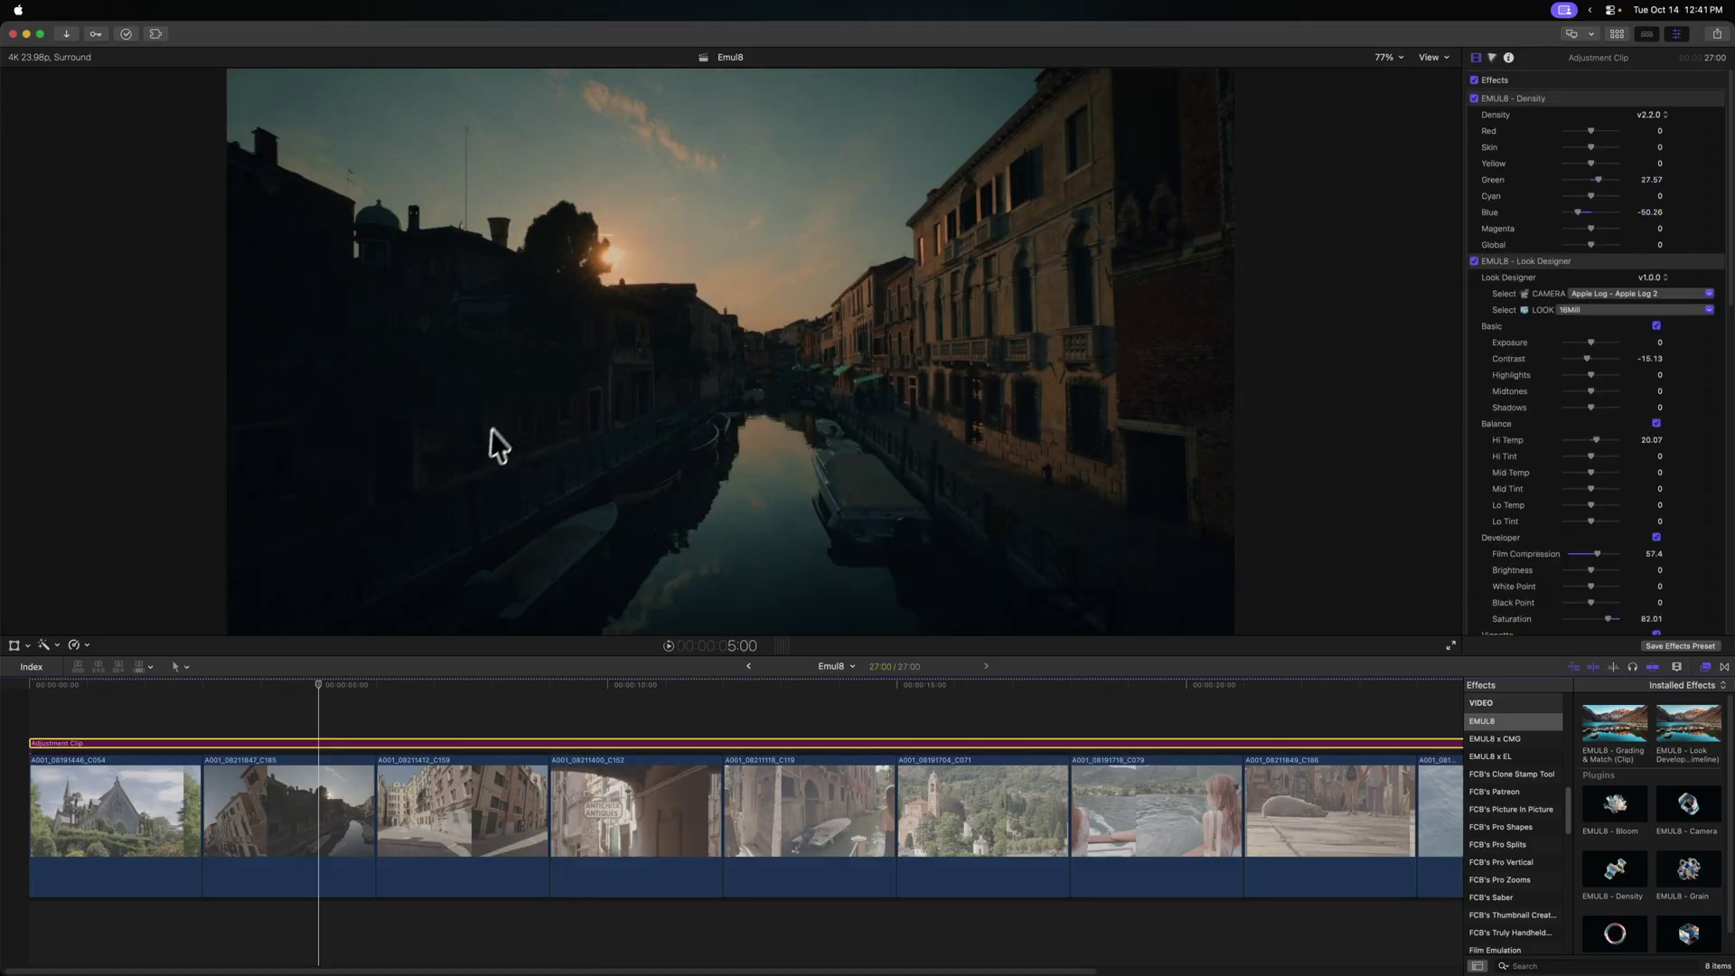
# Set EMUL8 - Halation Strength from Standard to Nuclear, leaving Threshold at 70.
pyautogui.scroll(-10, 1536, 398)
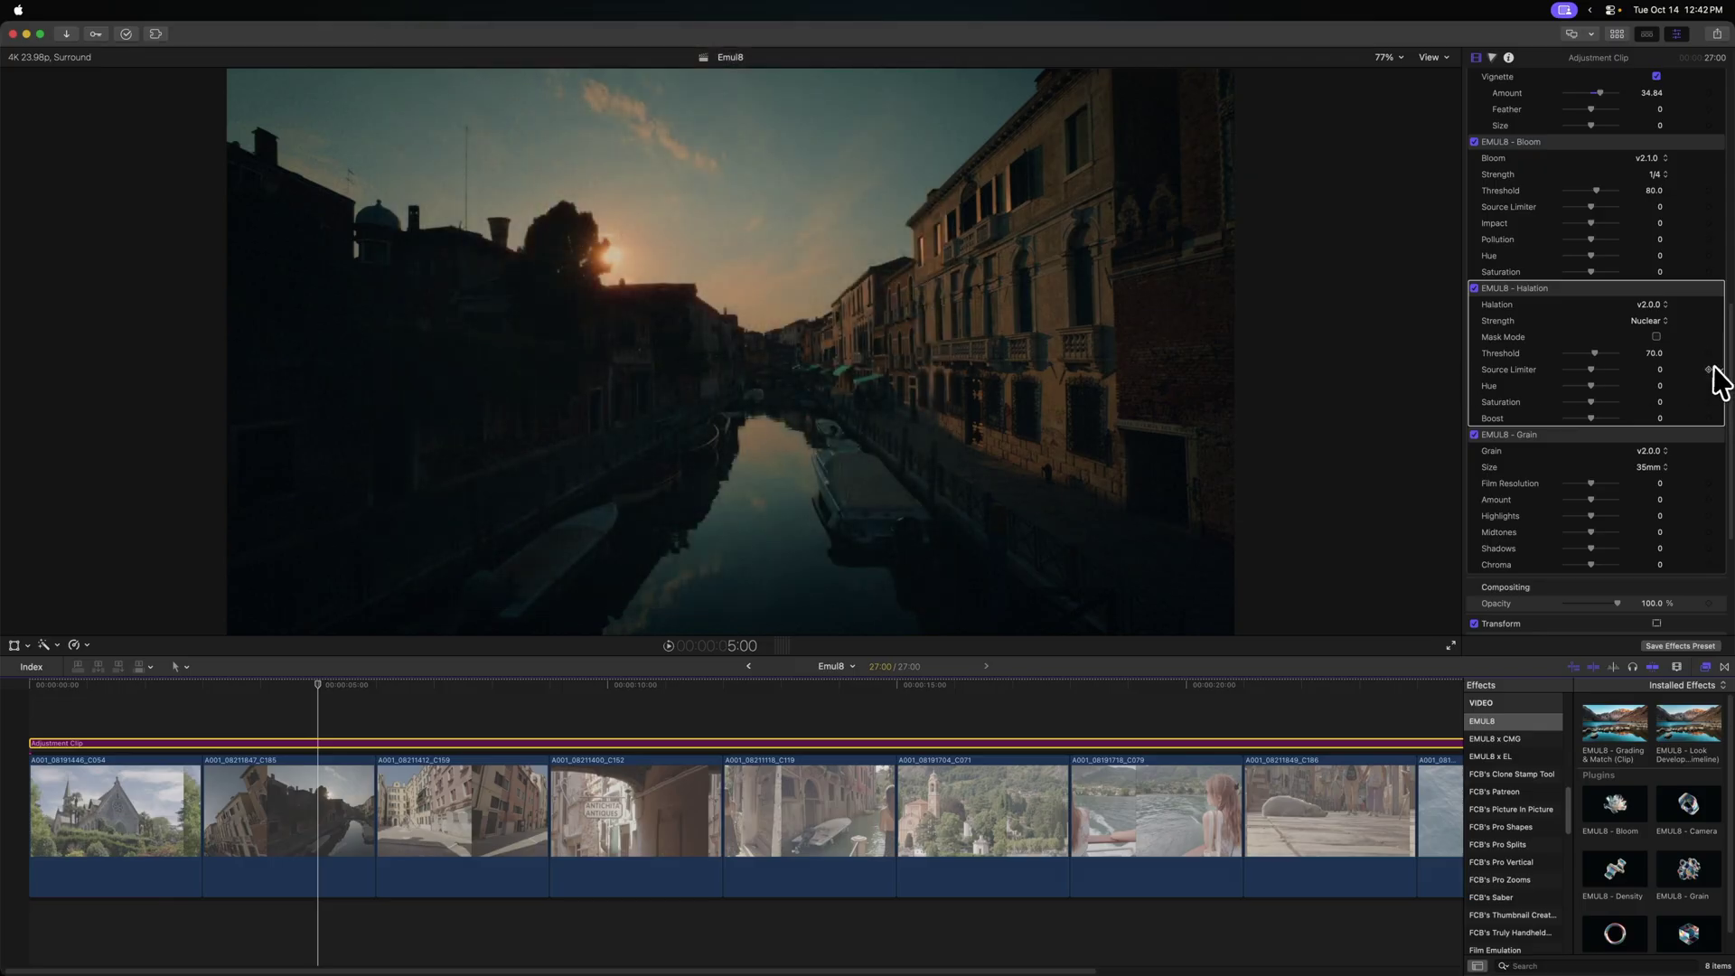
pyautogui.scroll(-2, 1572, 406)
pyautogui.click(1573, 399)
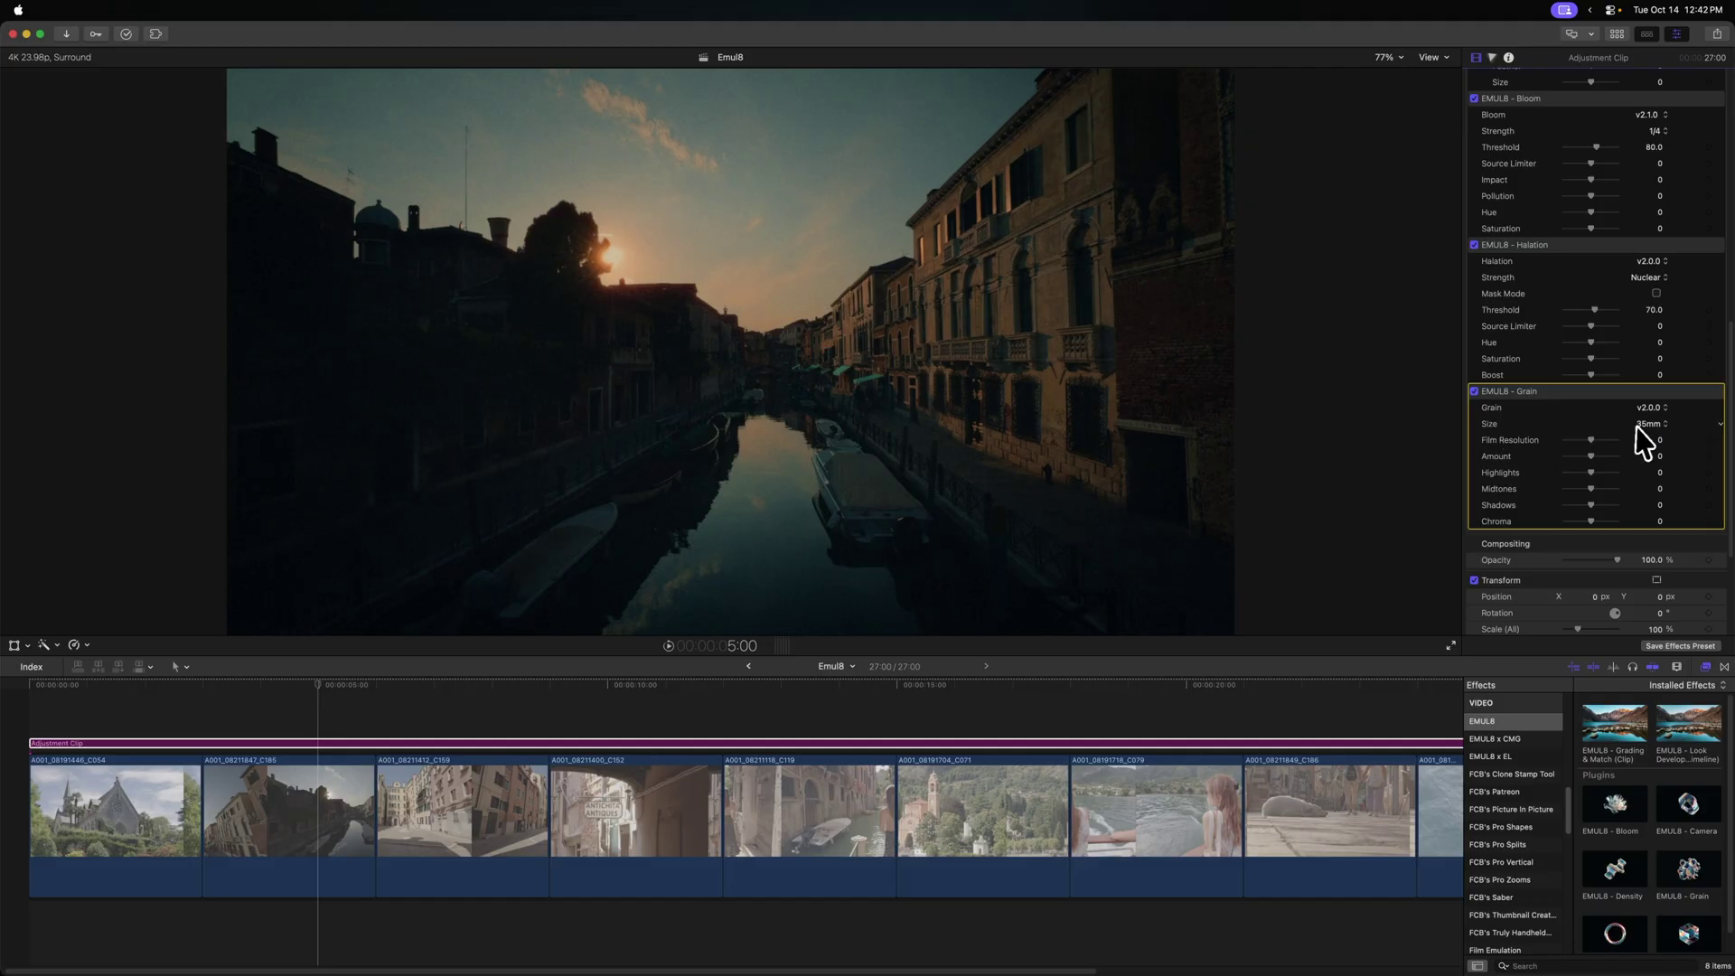
# Try the EMUL8 - Grain size at 65mm/70mm and then at 8mm.
pyautogui.click(1650, 427)
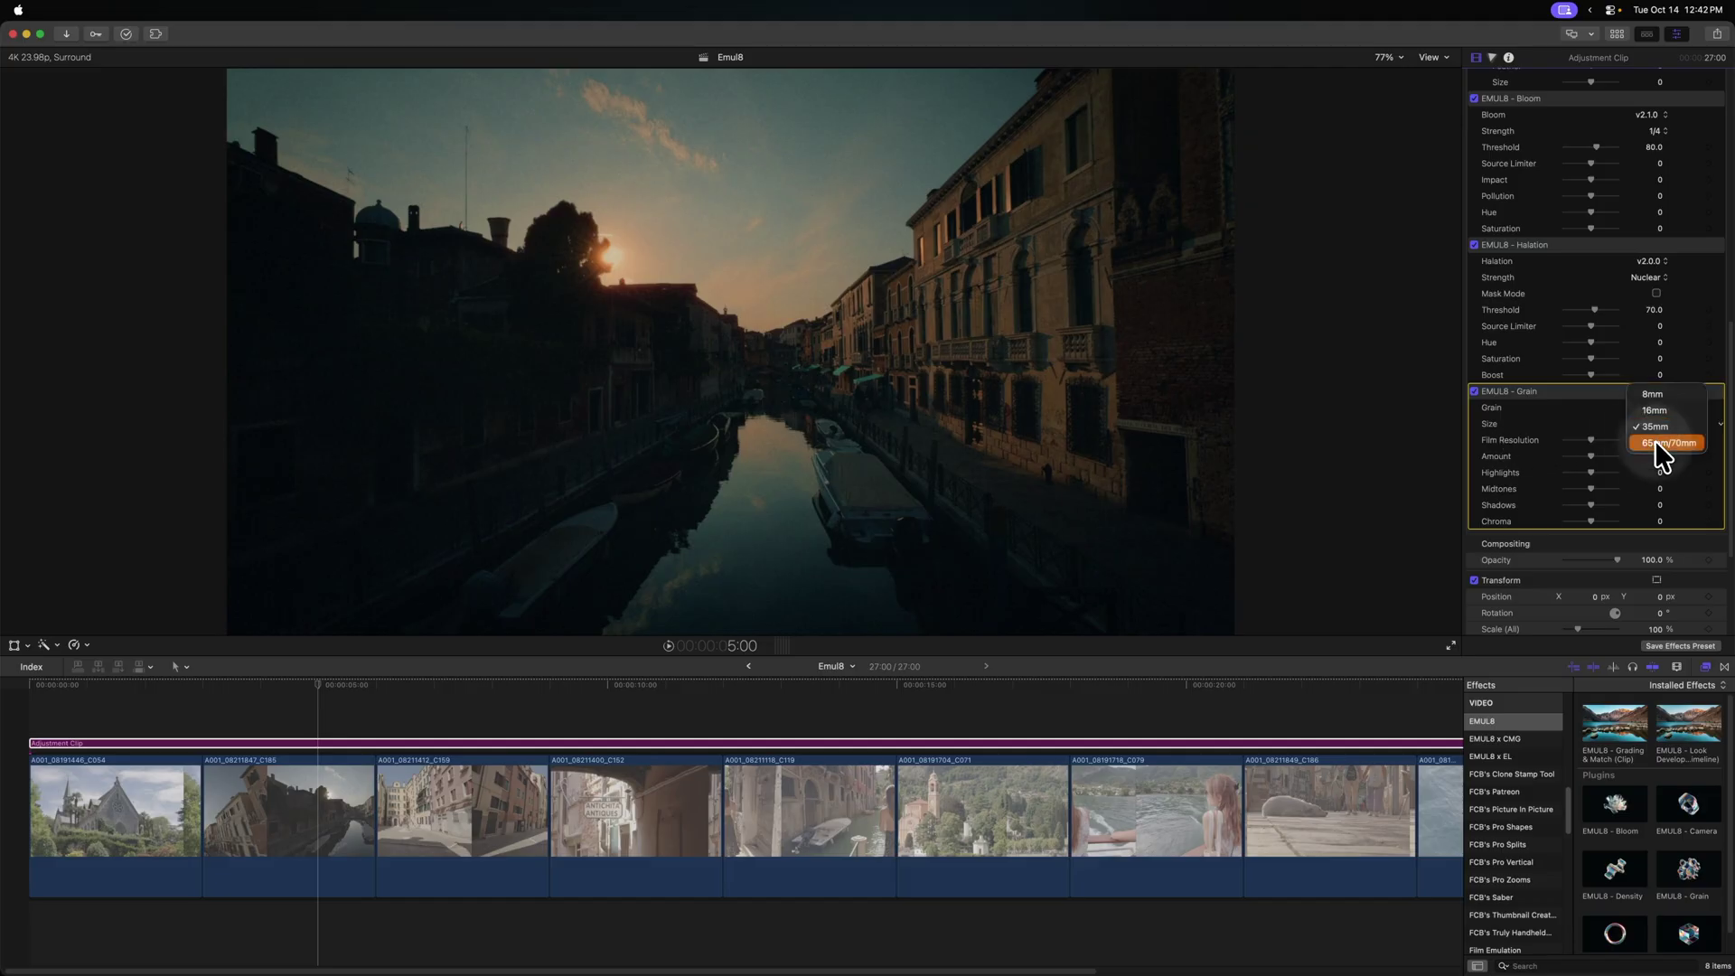
pyautogui.click(1655, 442)
pyautogui.click(1651, 425)
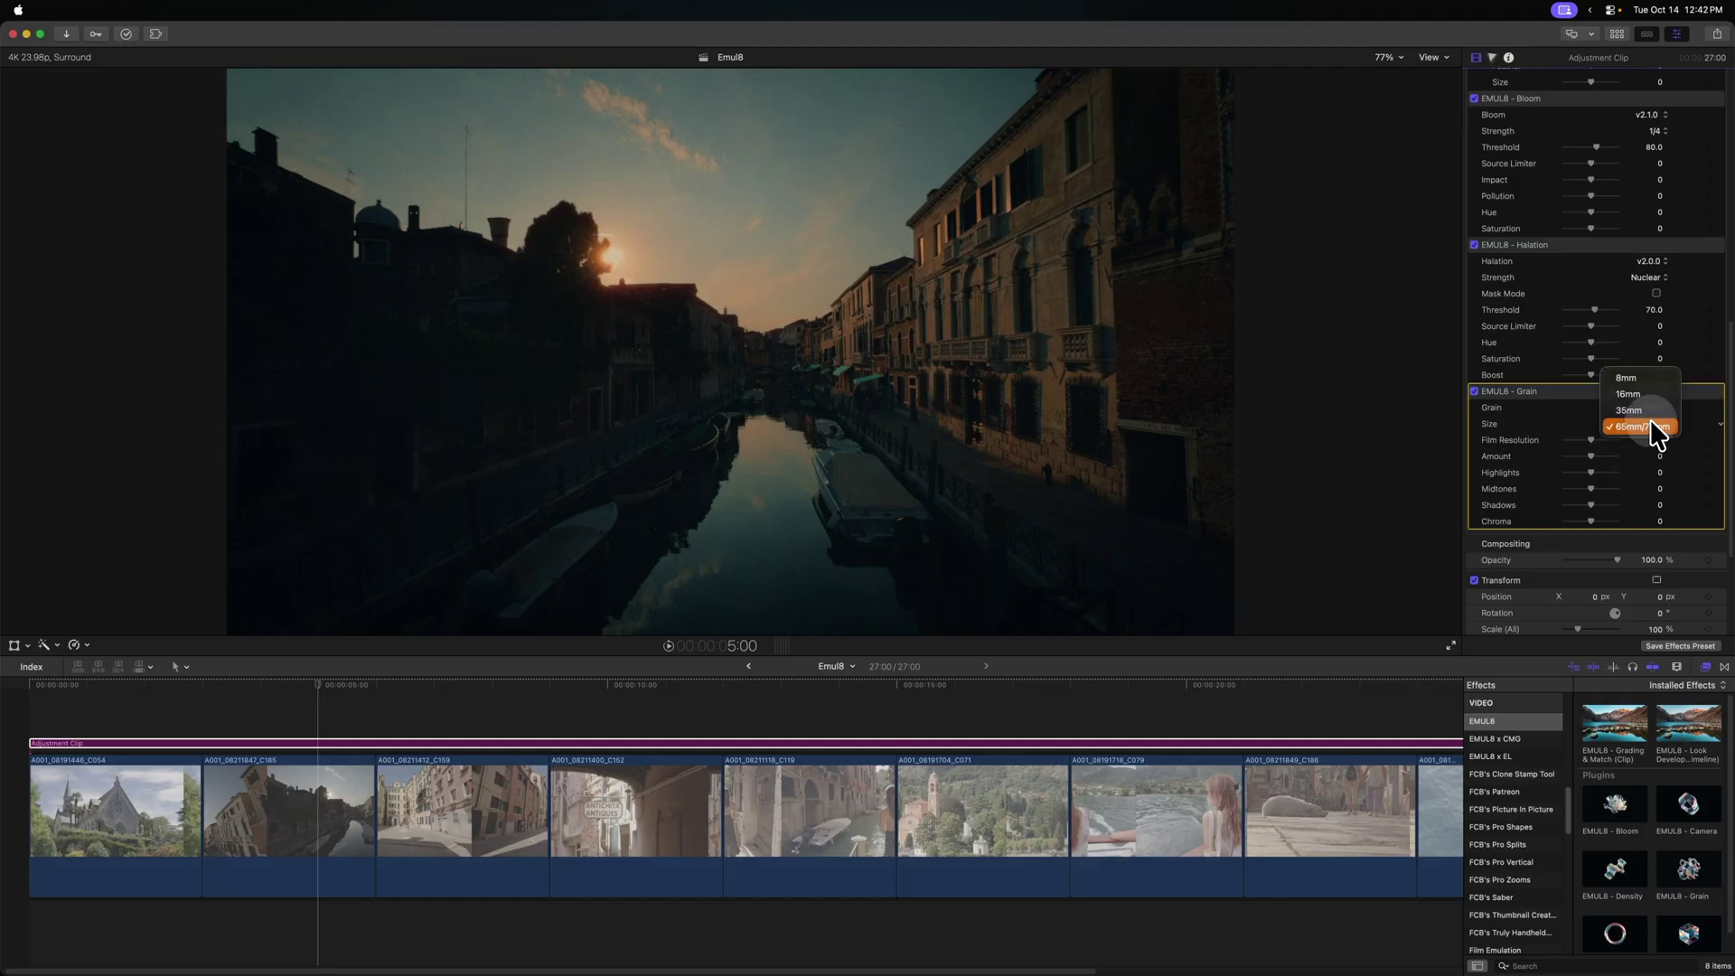
pyautogui.click(1635, 379)
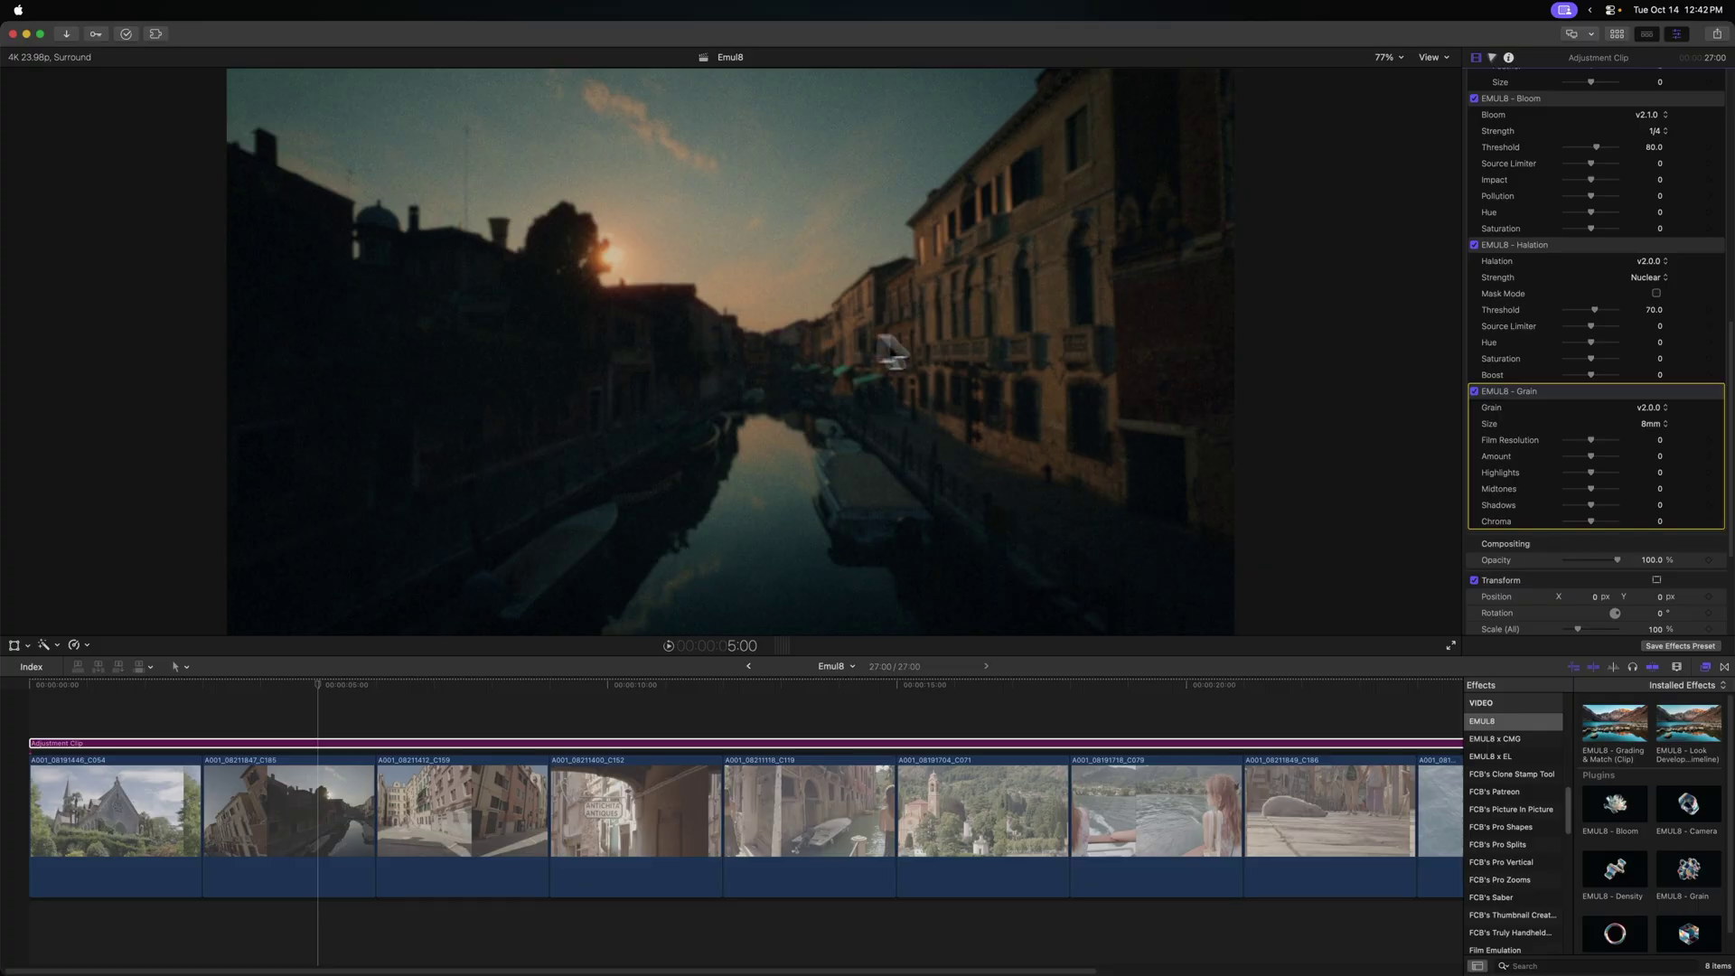
# Return the grain to 35mm, adjust Film Resolution, and raise Highlights grain to 43.17.
pyautogui.click(813, 330)
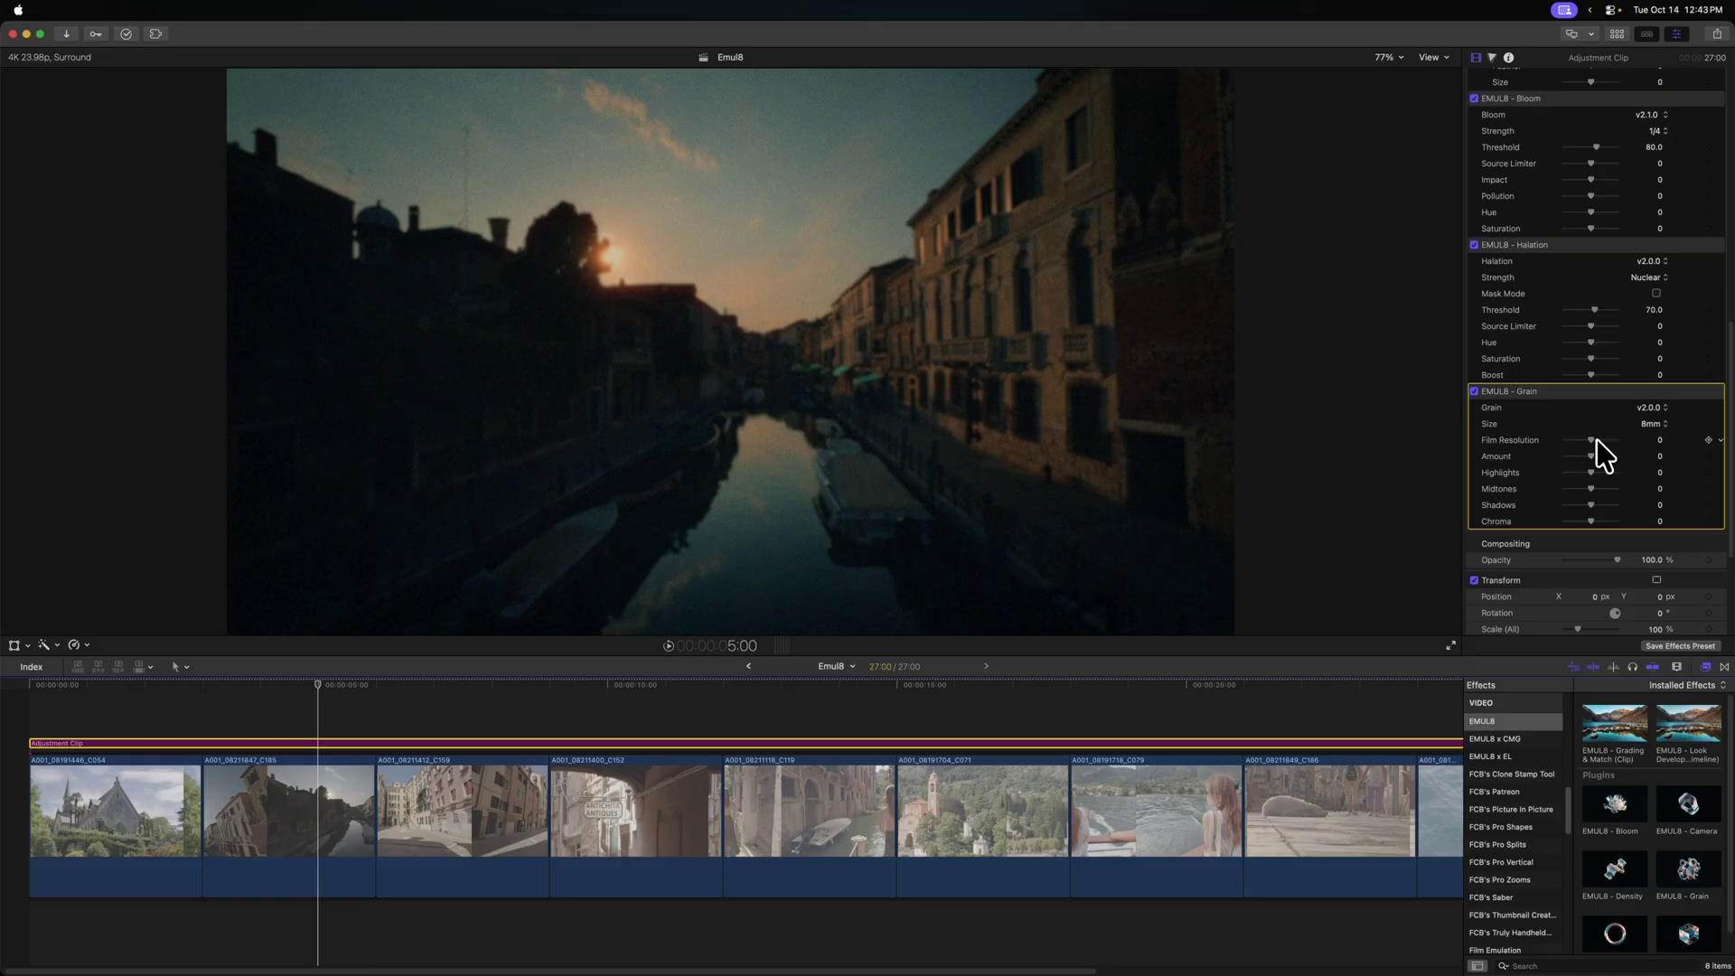
pyautogui.moveTo(1592, 441); pyautogui.dragTo(1672, 440)
pyautogui.click(1652, 424)
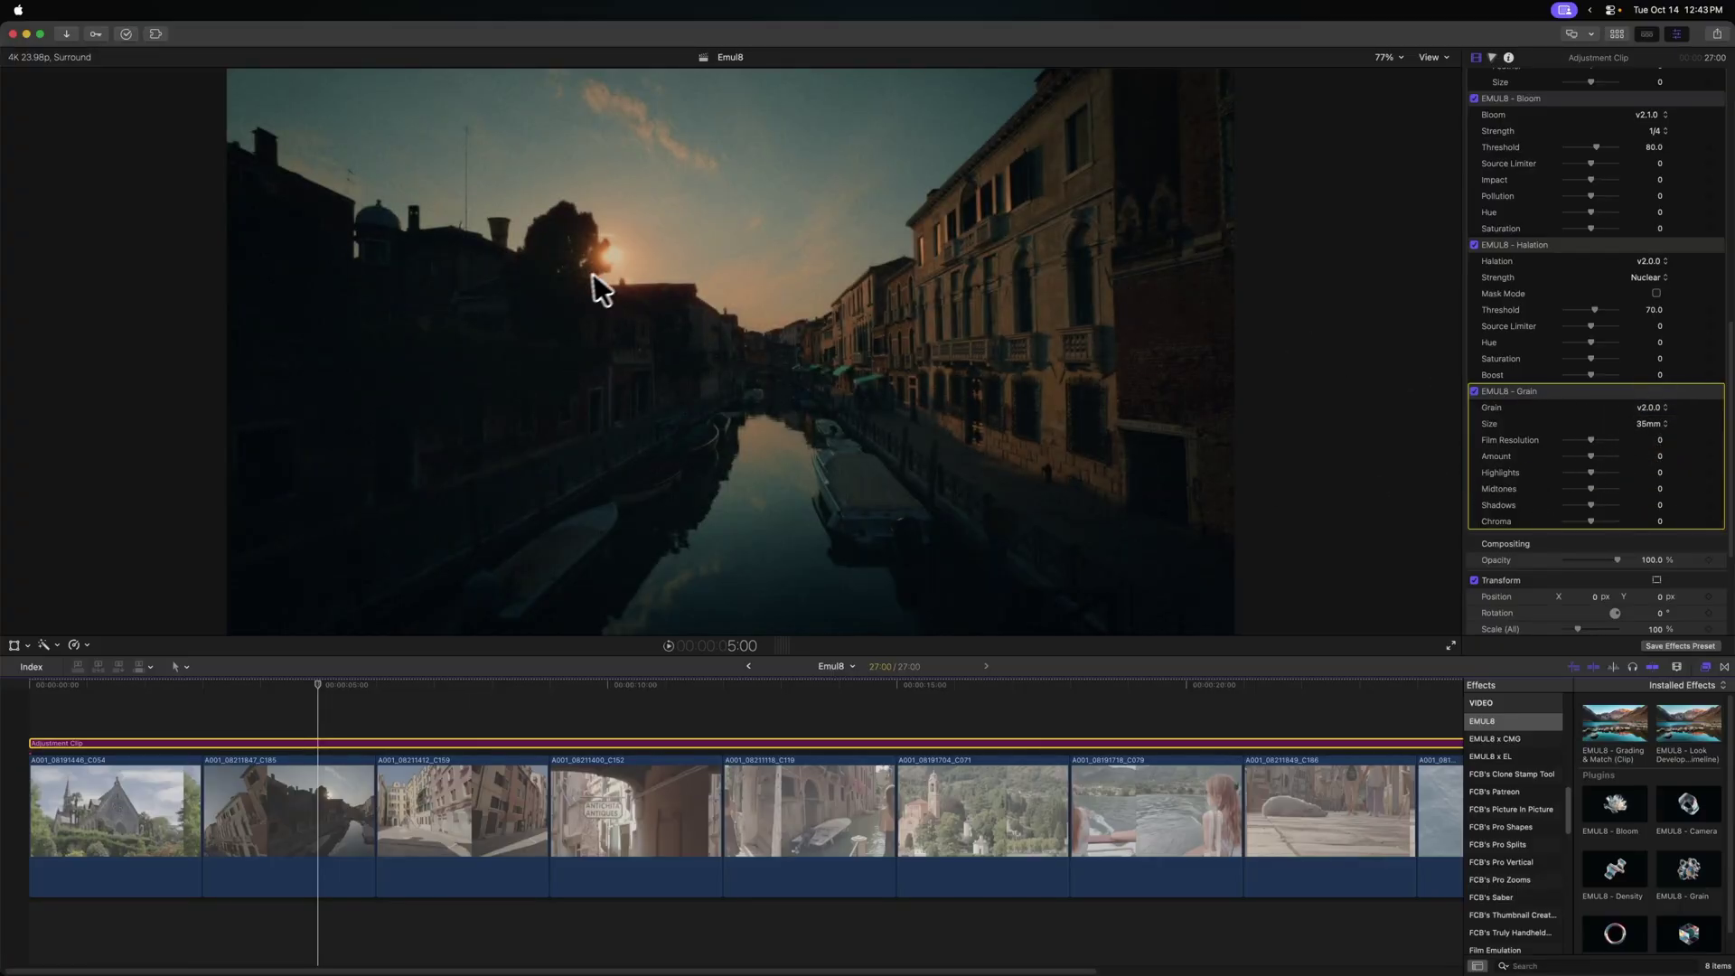
pyautogui.moveTo(1591, 472); pyautogui.dragTo(1600, 473)
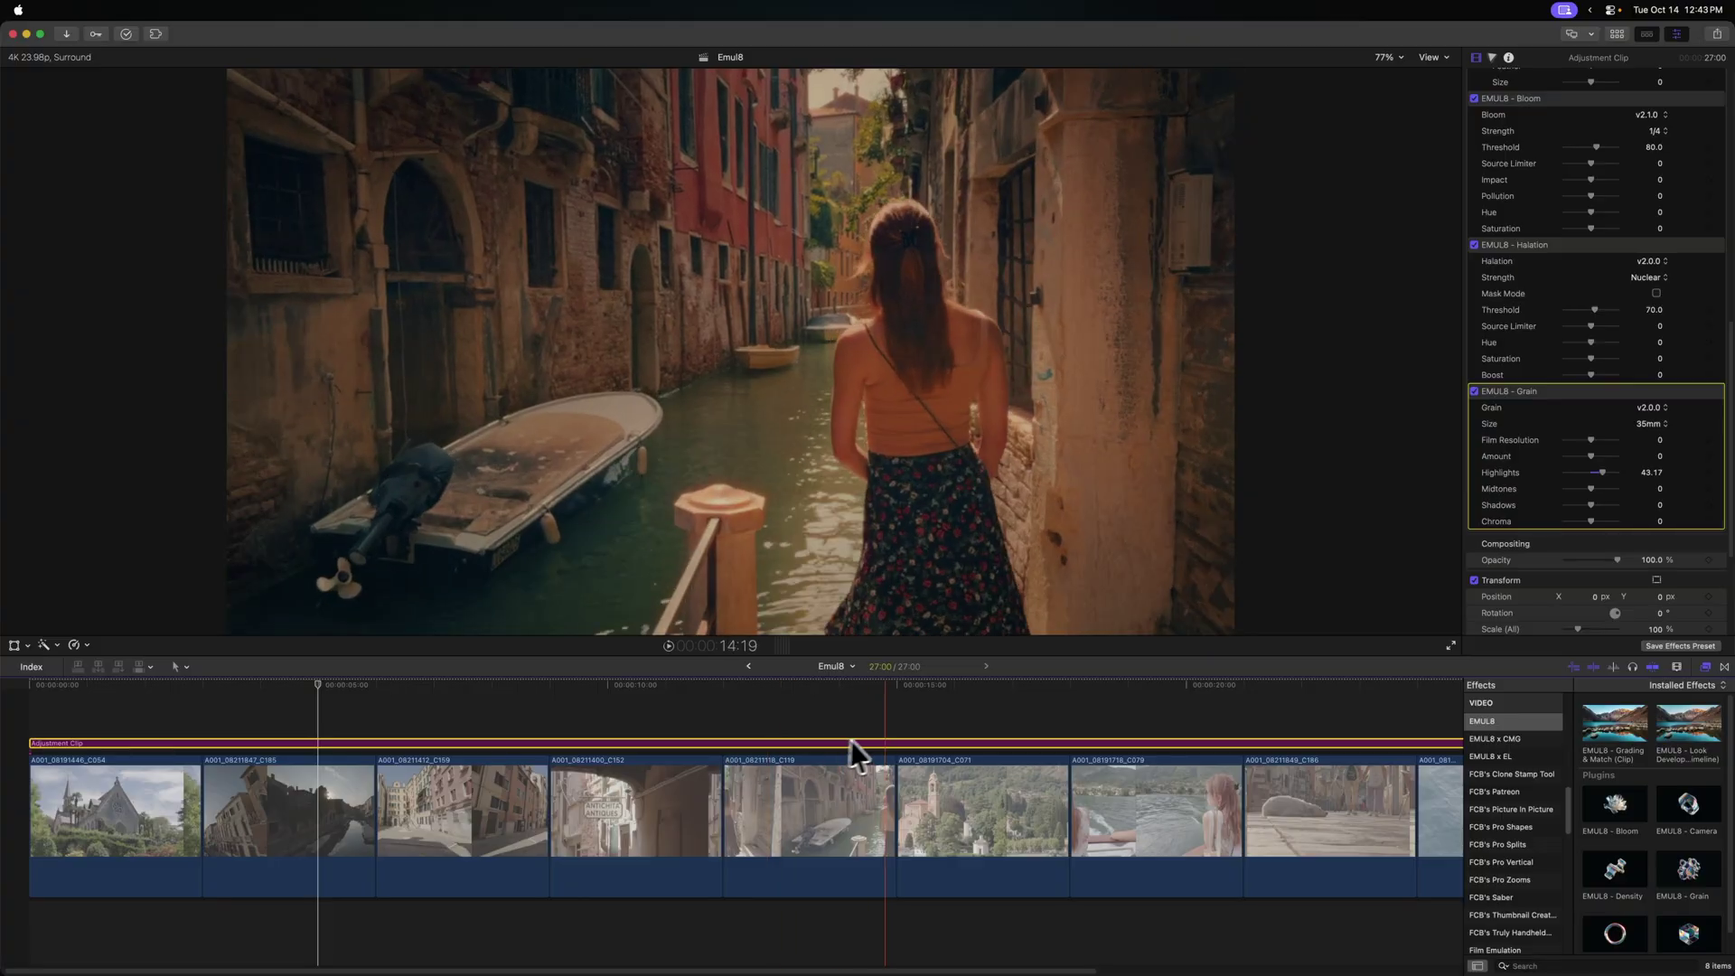
# At the 15:23 church shot, switch Look Designer to EMUL8 - LOOK > Fincher and scrub to preview.
pyautogui.hscroll(5, 1130, 750)
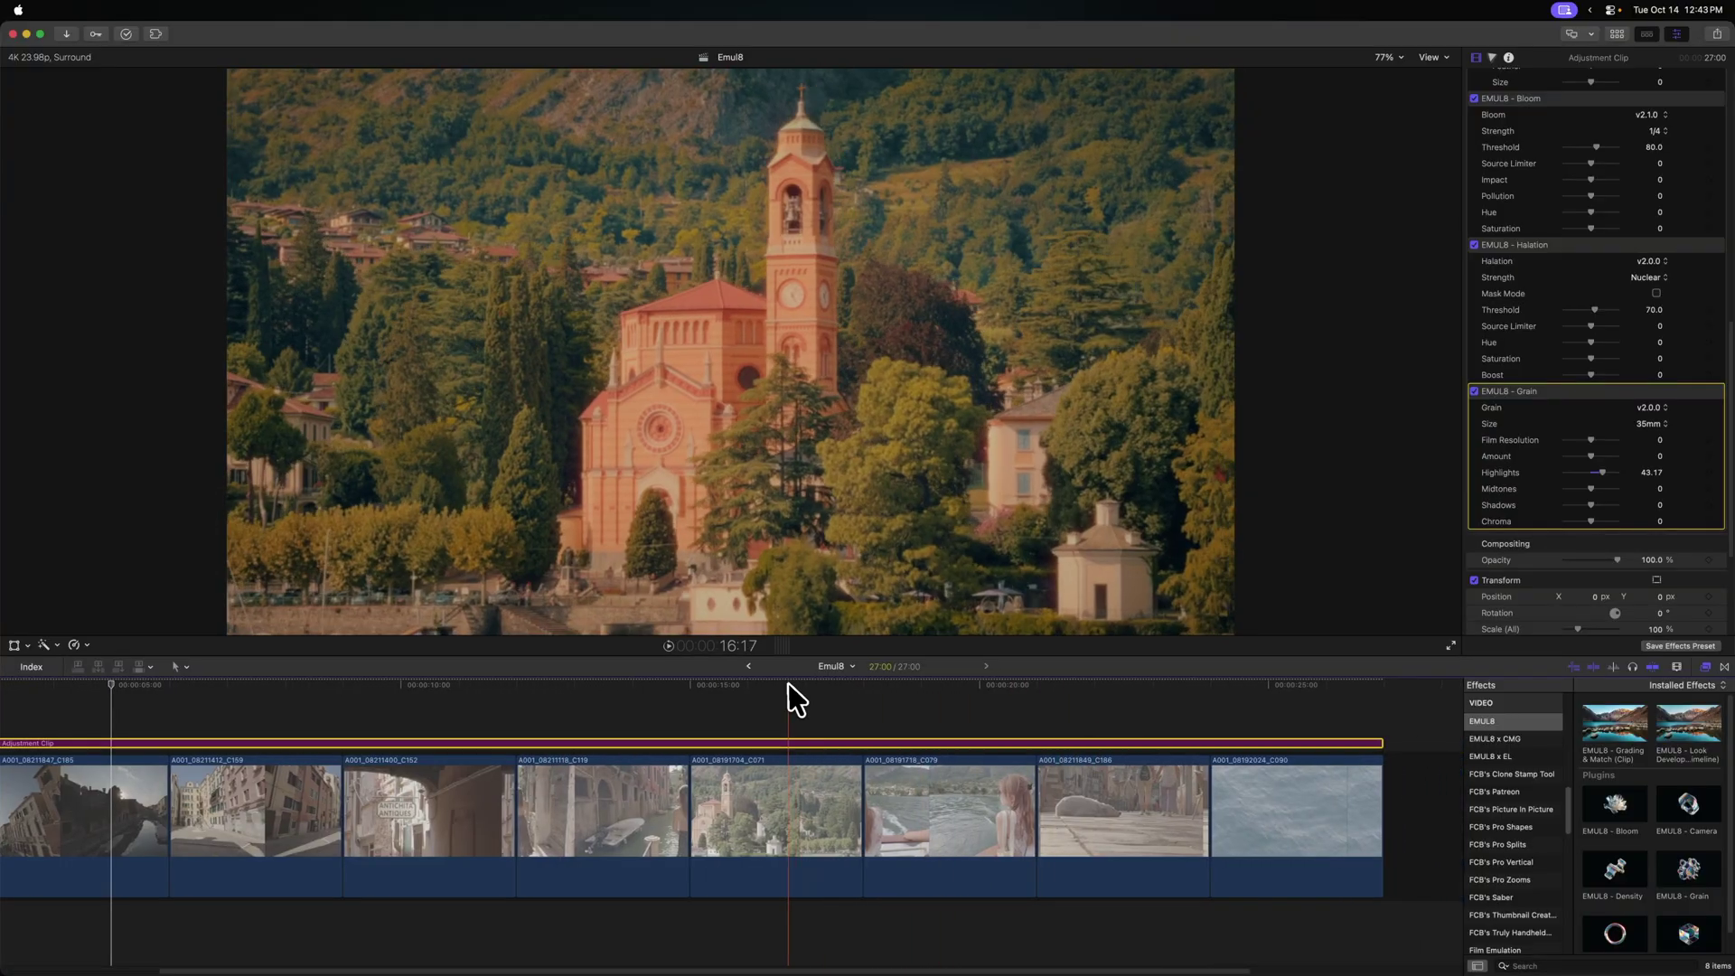
pyautogui.click(745, 694)
pyautogui.scroll(5, 1725, 362)
pyautogui.scroll(3, 1724, 361)
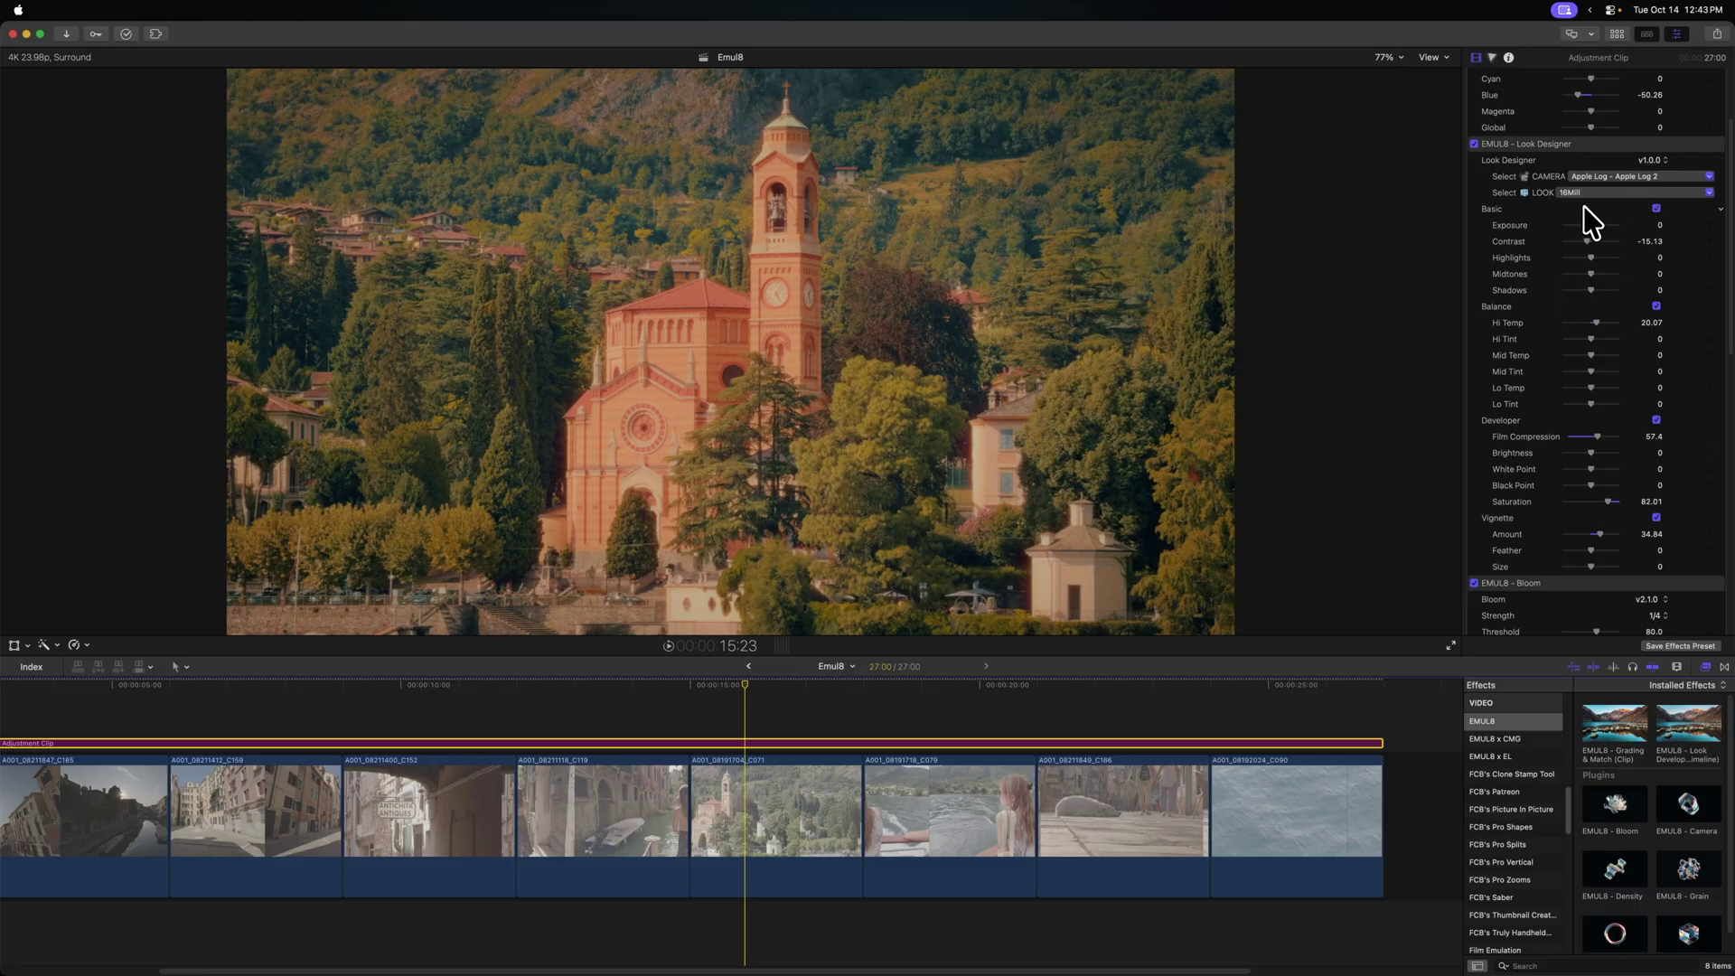
pyautogui.click(1592, 193)
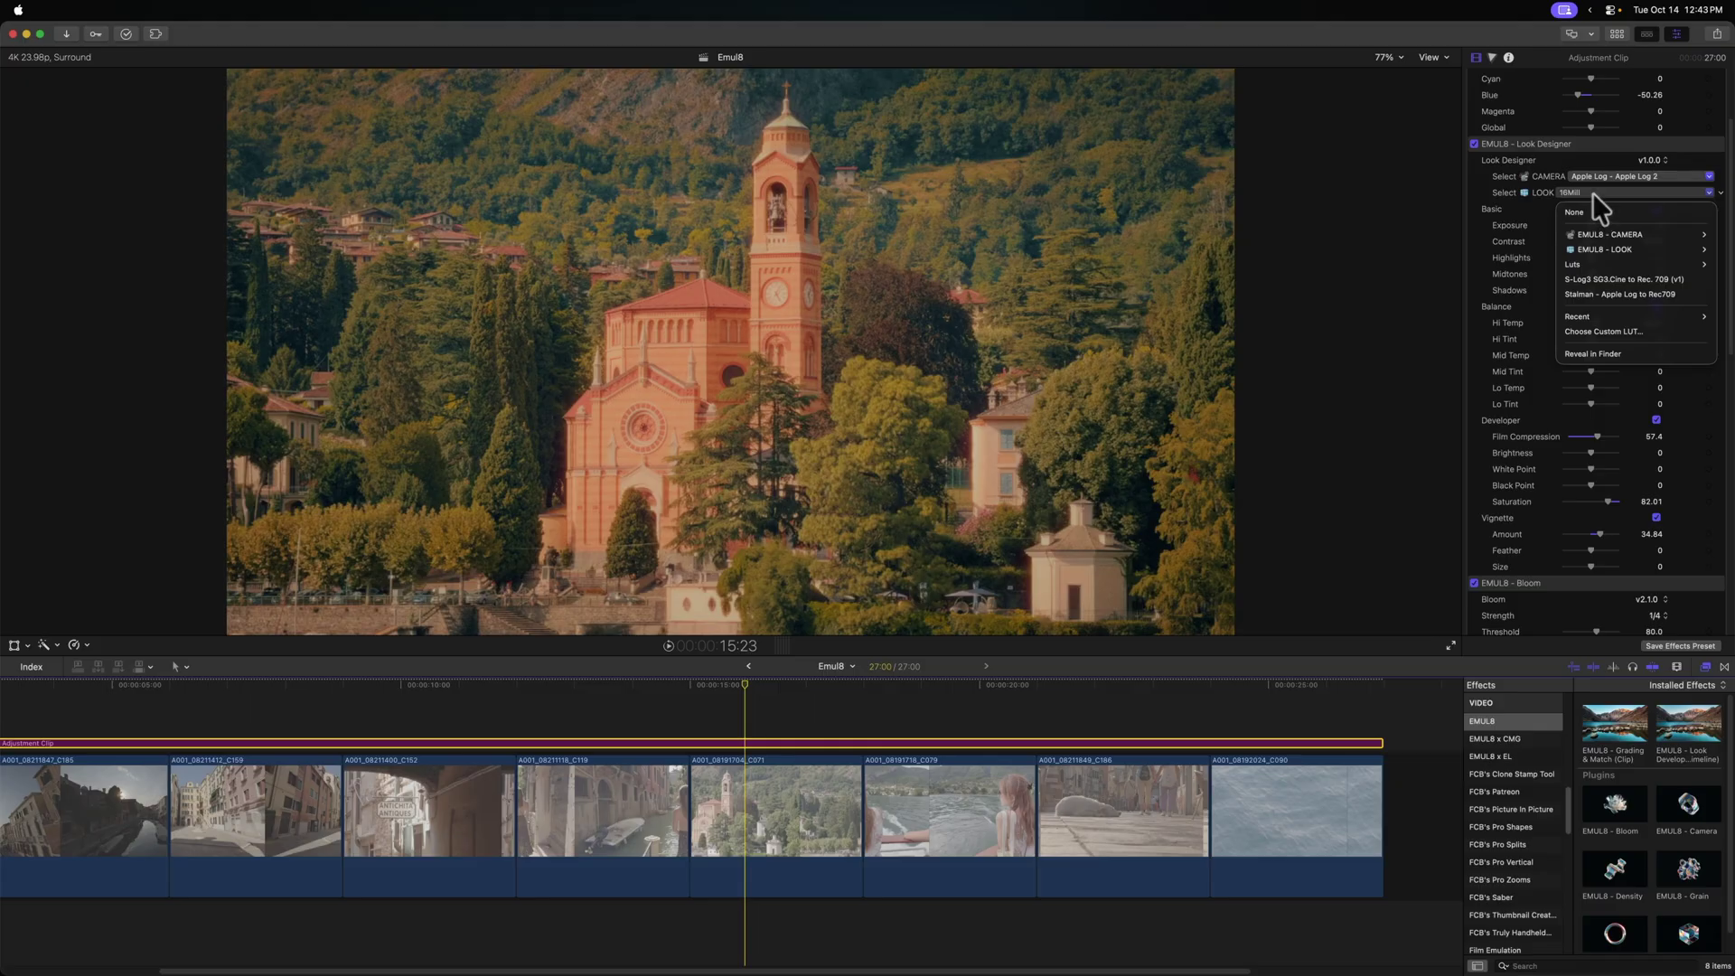
pyautogui.moveTo(1618, 242)
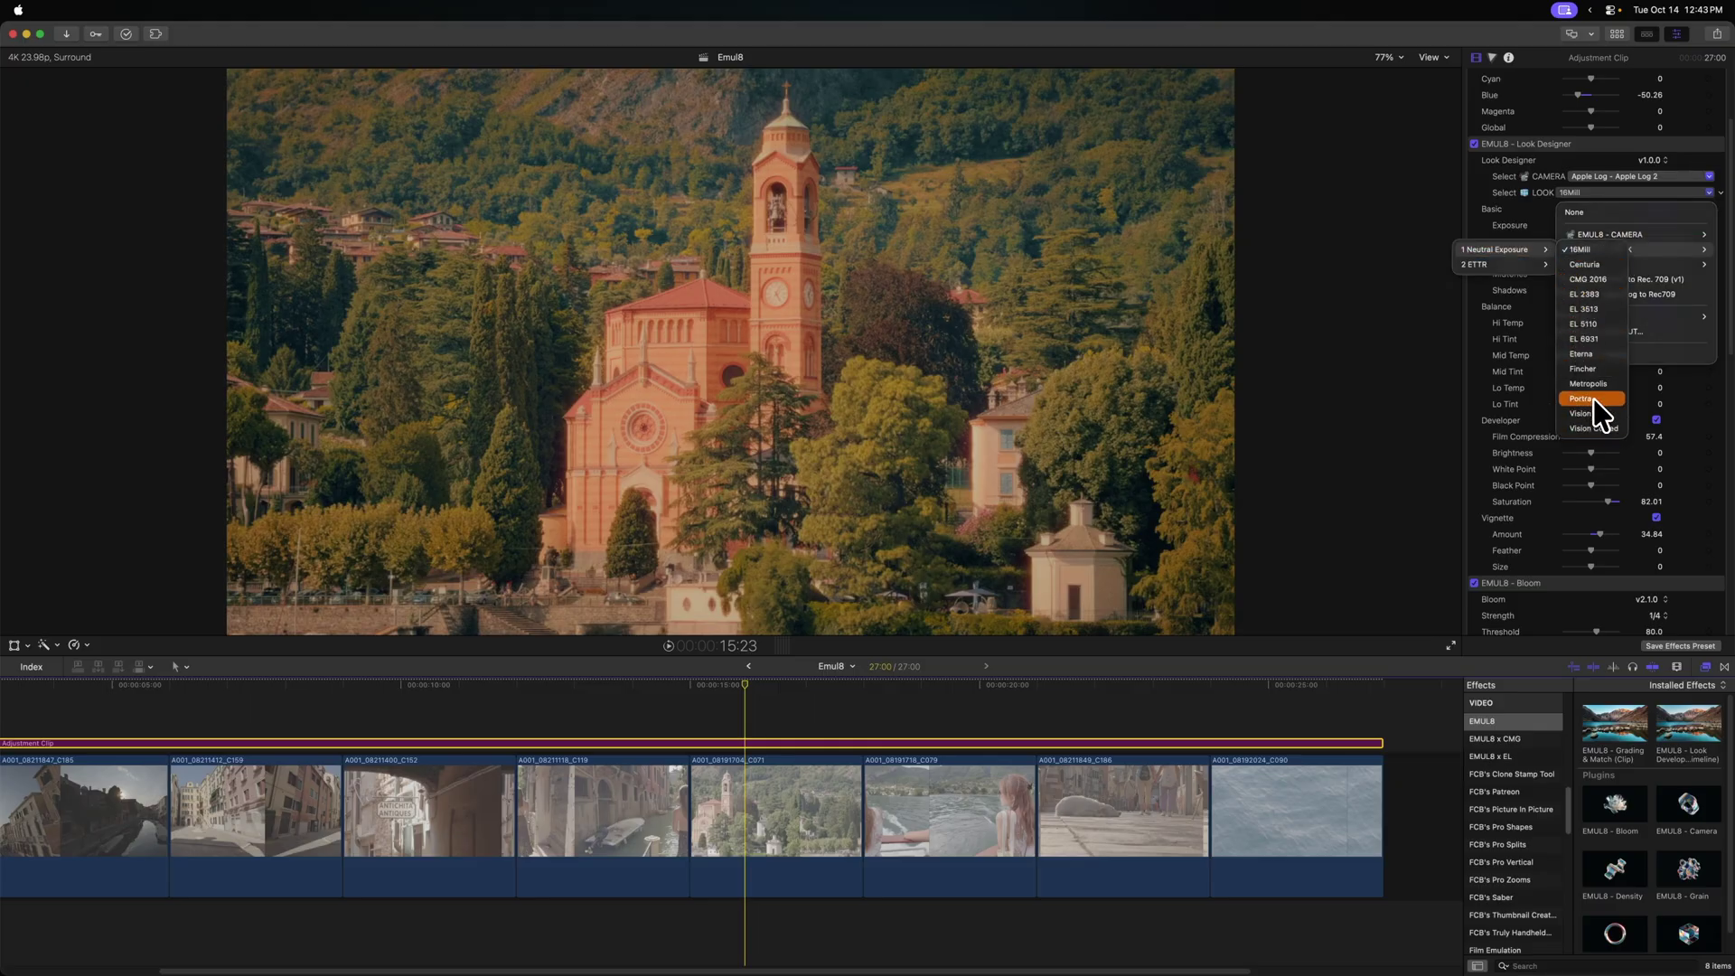
pyautogui.click(1598, 366)
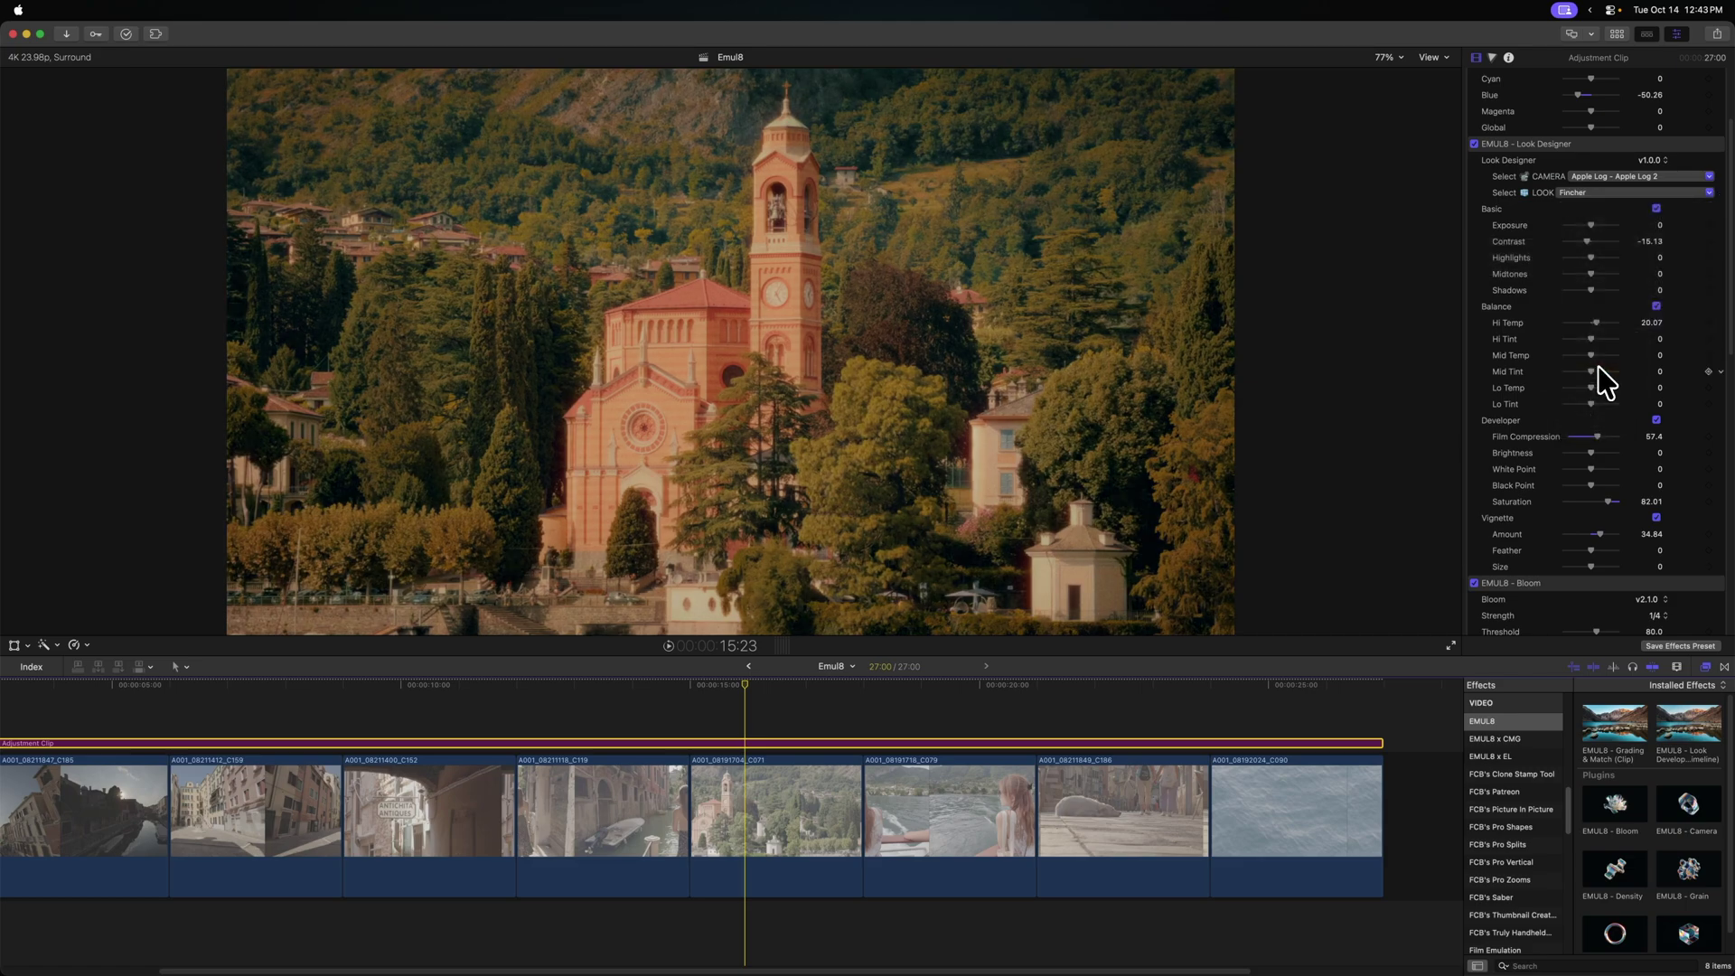
pyautogui.moveTo(771, 690); pyautogui.dragTo(584, 684)
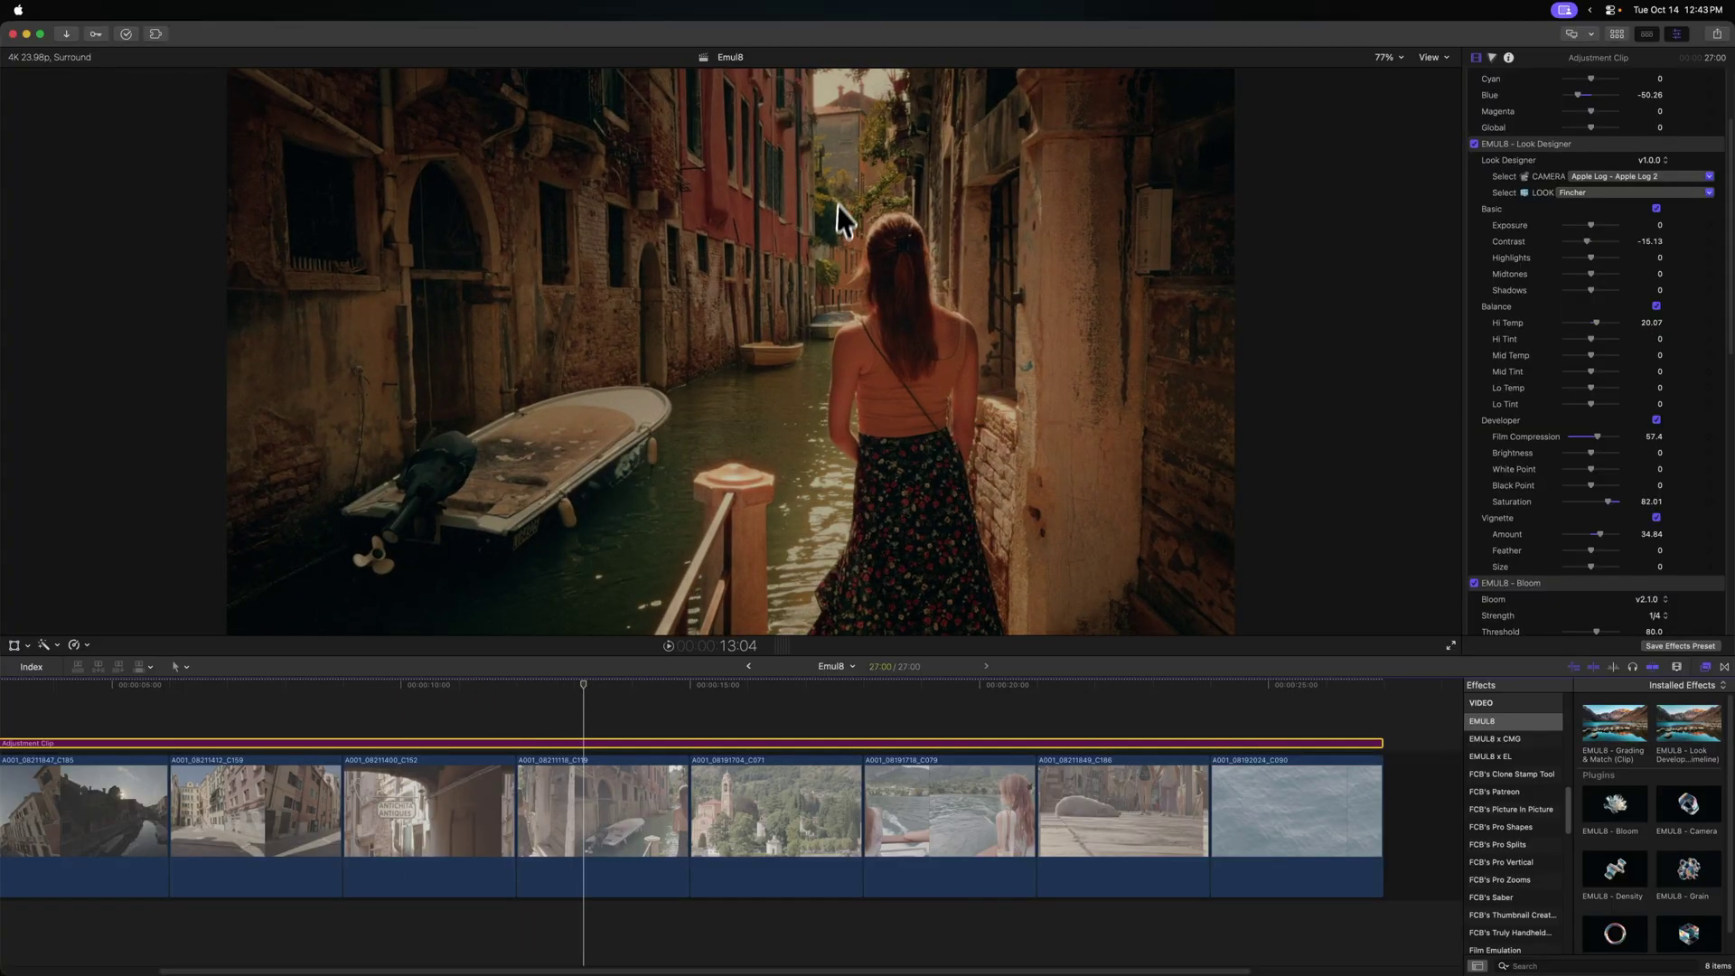
# Scrub back to the church shot at 2:05 and zoom the timeline to fit with Shift-Z.
pyautogui.moveTo(593, 685); pyautogui.dragTo(50, 719)
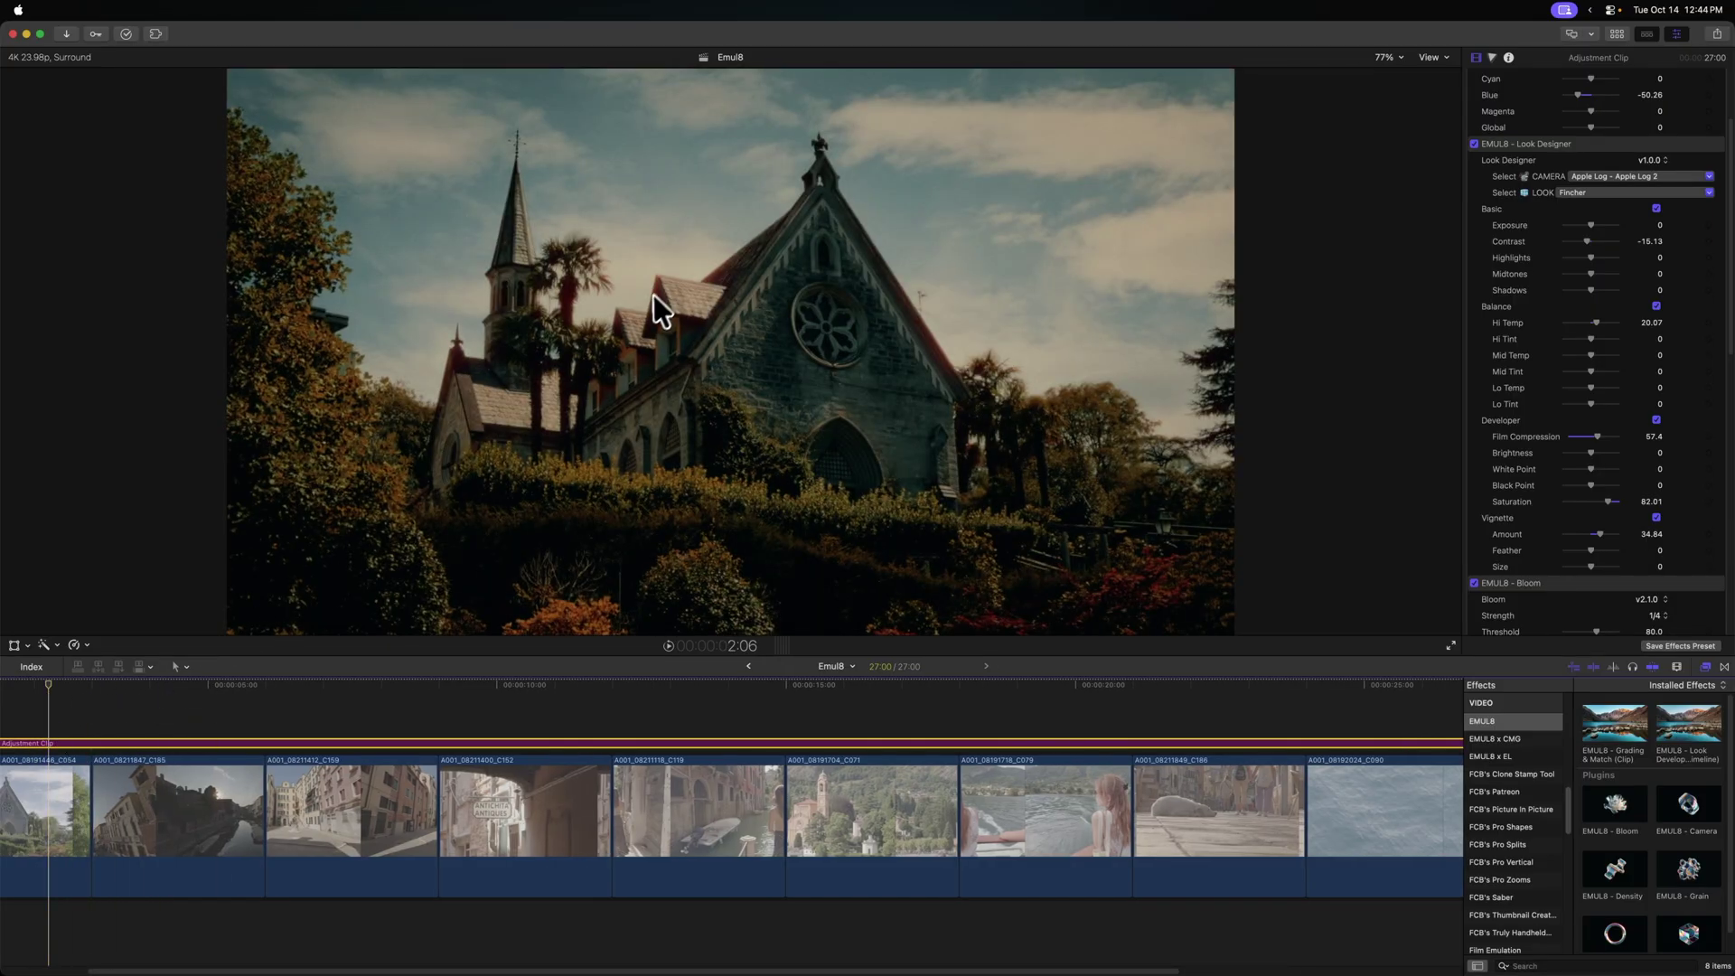
pyautogui.hotkey('shift', 'z')
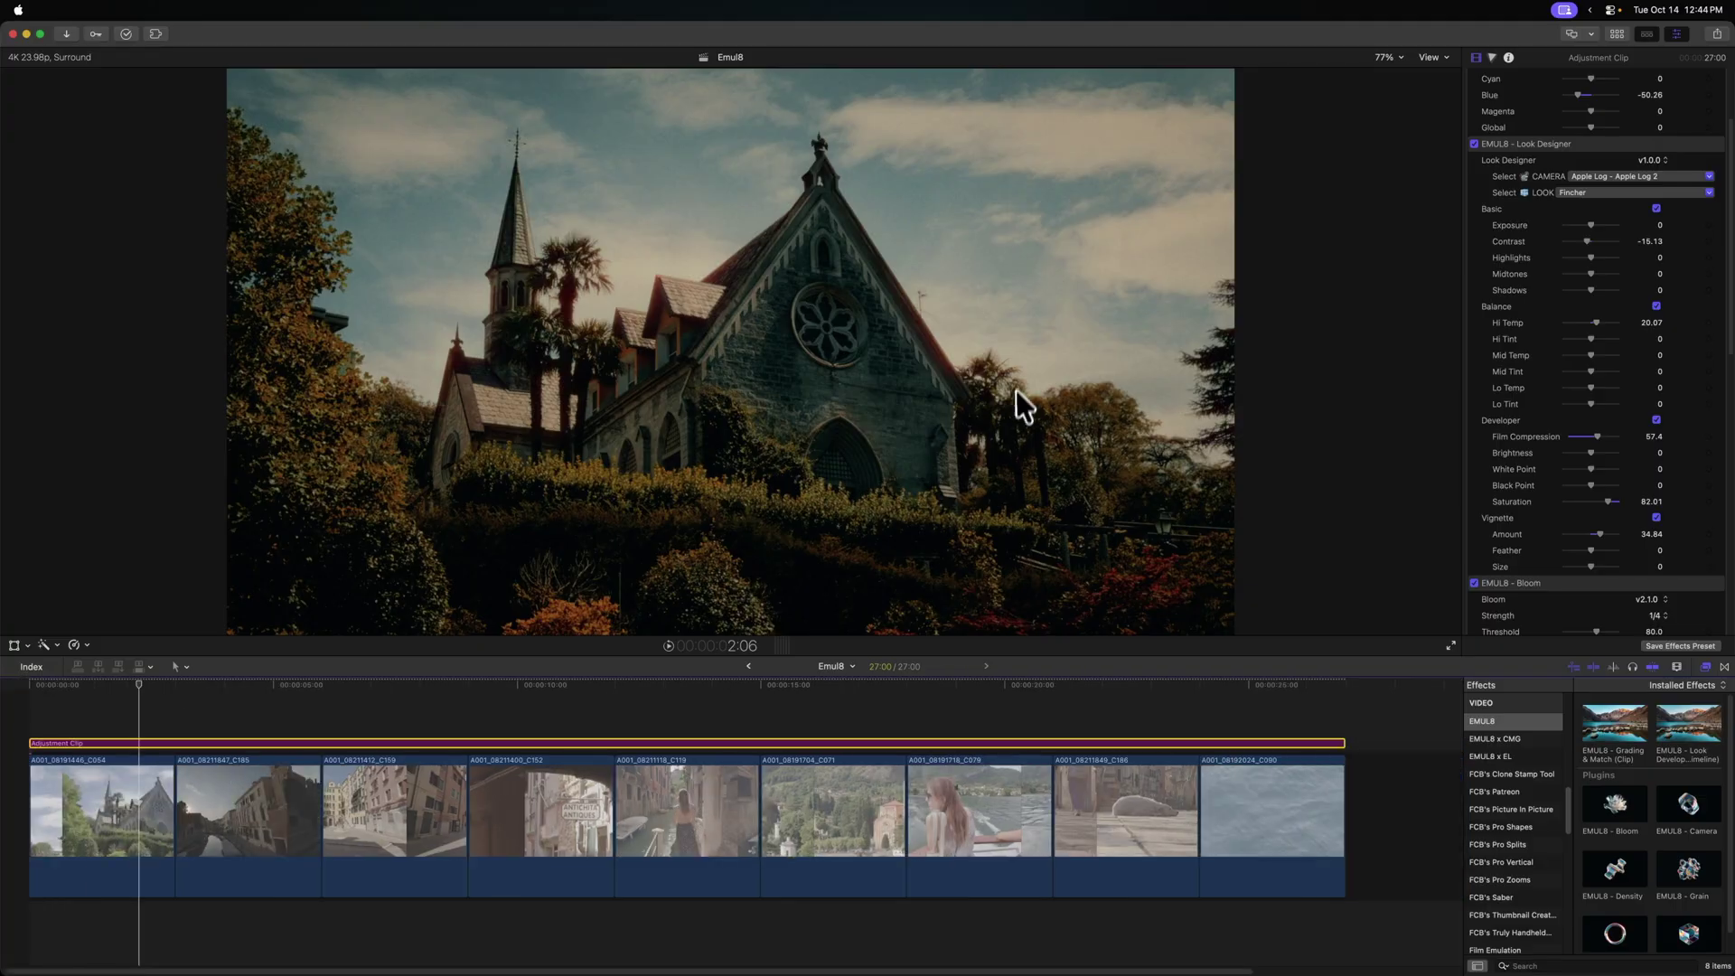